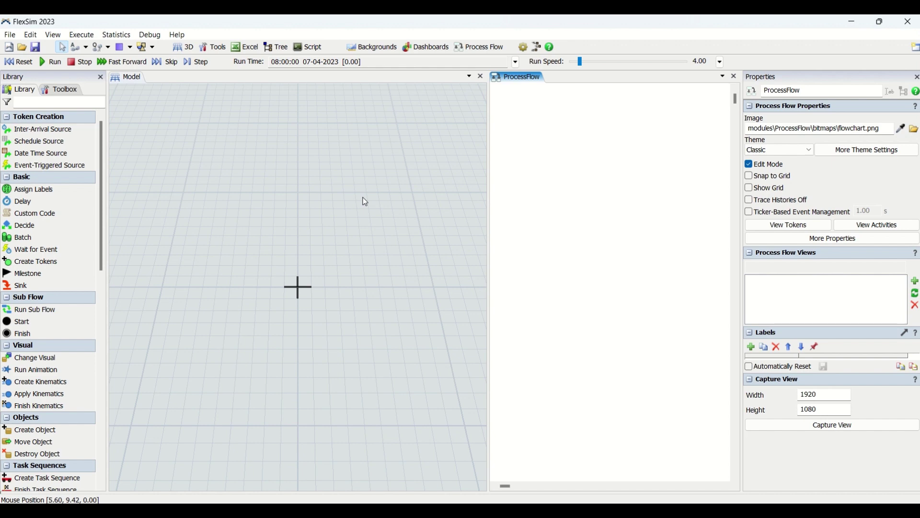
- Close the process flow view and reopen the existing general process flow beside the 3D model
{"action": "key", "text": "ctrl+w"}
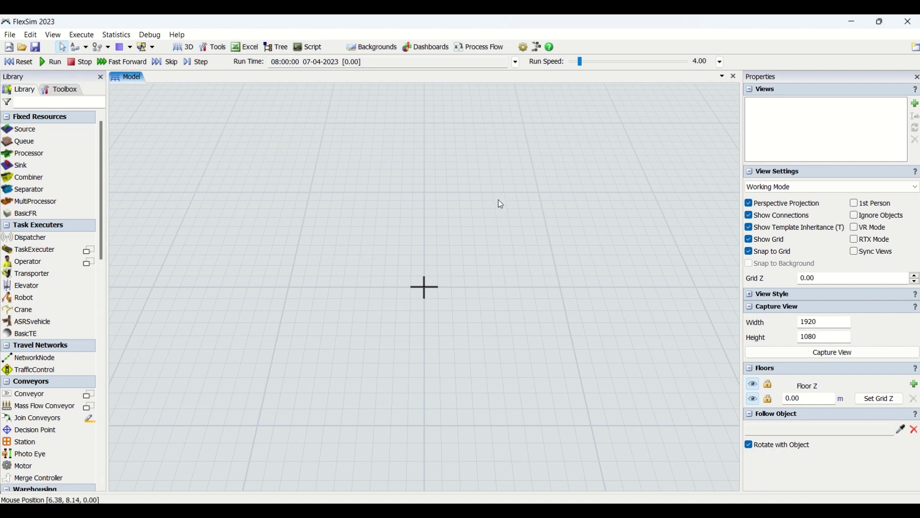
{"action": "left_click", "coordinate": [483, 54]}
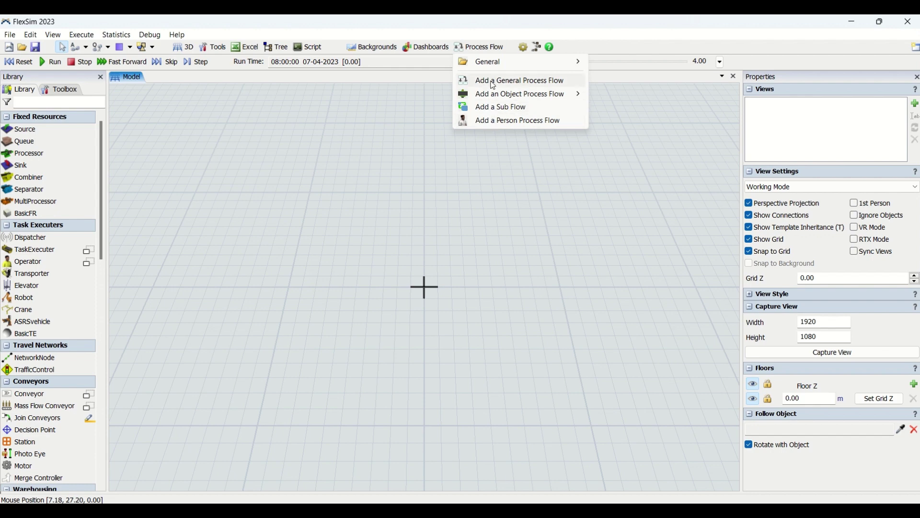
{"action": "mouse_move", "coordinate": [493, 66]}
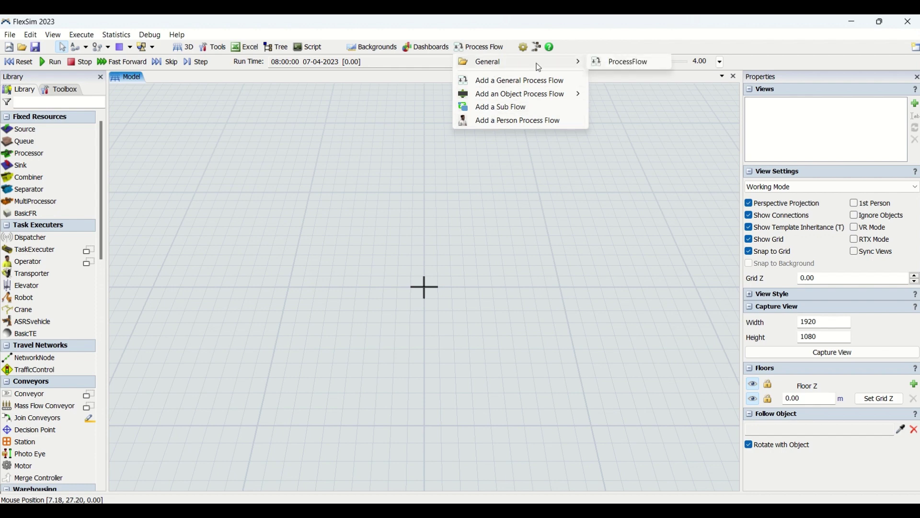
{"action": "left_click", "coordinate": [616, 62]}
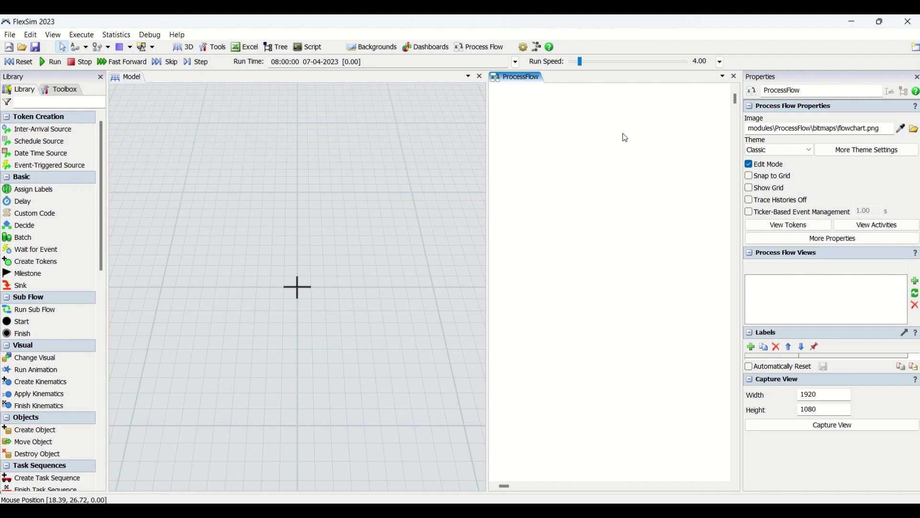
- Look through the activities available for the process flow and the objects available for the 3D model
{"action": "double_click", "coordinate": [559, 139]}
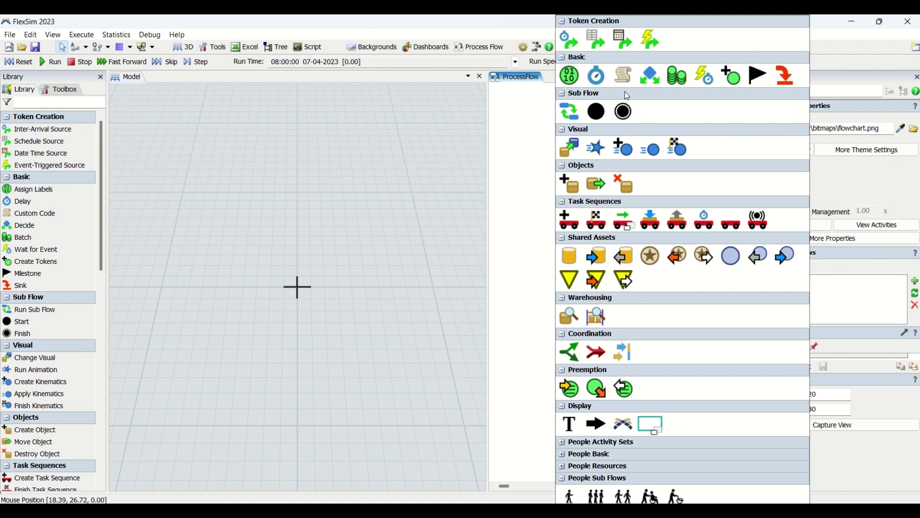
{"action": "left_click", "coordinate": [495, 213]}
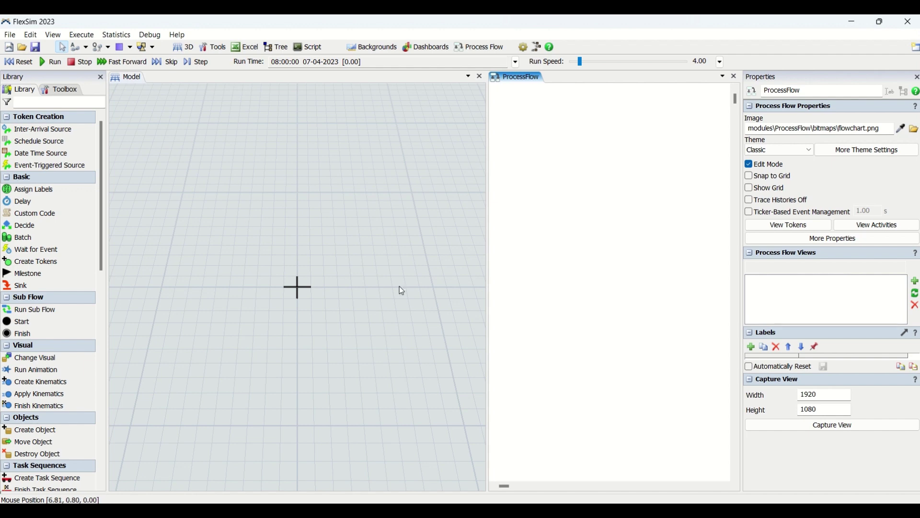
{"action": "left_click", "coordinate": [349, 240]}
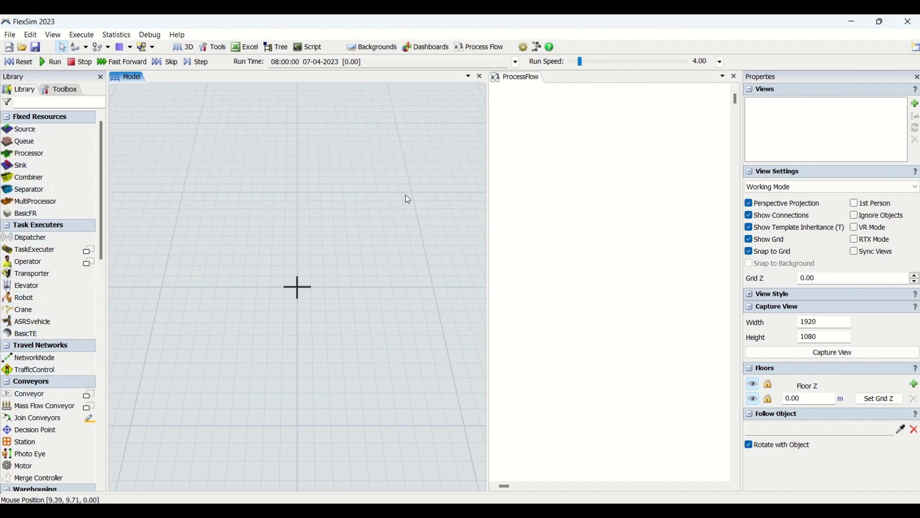
- Add an Inter-Arrival Source activity near the top of the empty process flow
{"action": "left_click", "coordinate": [576, 177]}
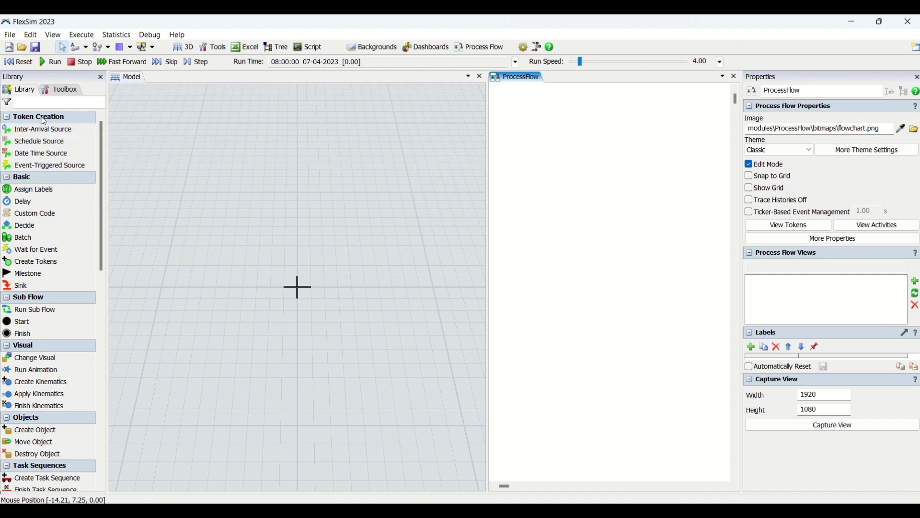
{"action": "left_click_drag", "start_coordinate": [43, 129], "coordinate": [515, 160]}
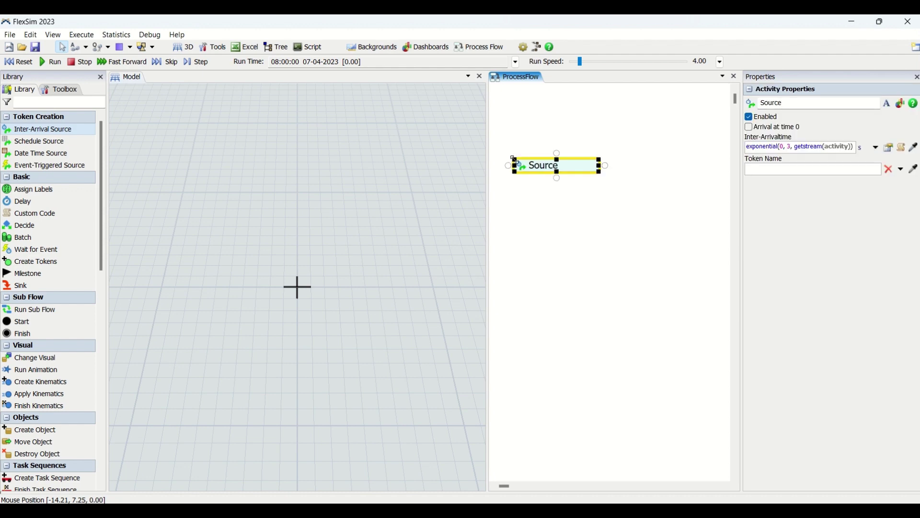
- Insert a second Inter-Arrival Source below the first using the quick library, and delete it
{"action": "double_click", "coordinate": [521, 236]}
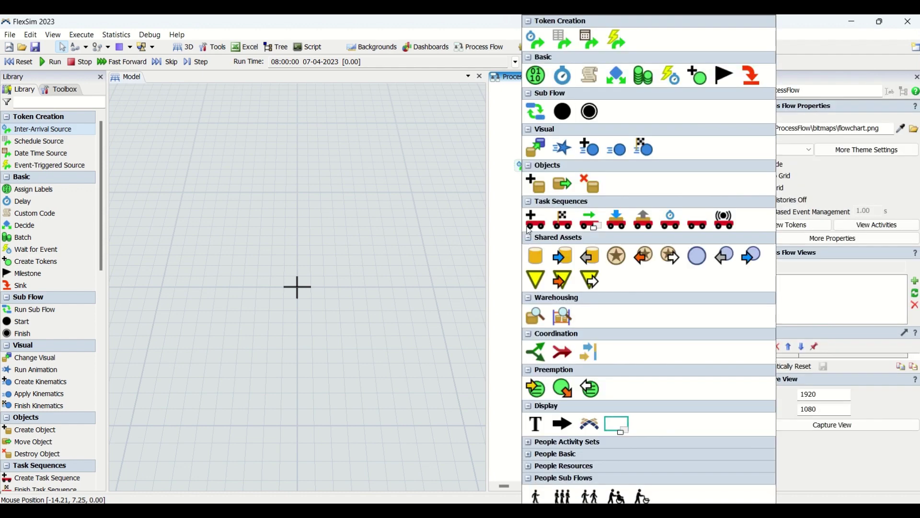
{"action": "left_click", "coordinate": [537, 42]}
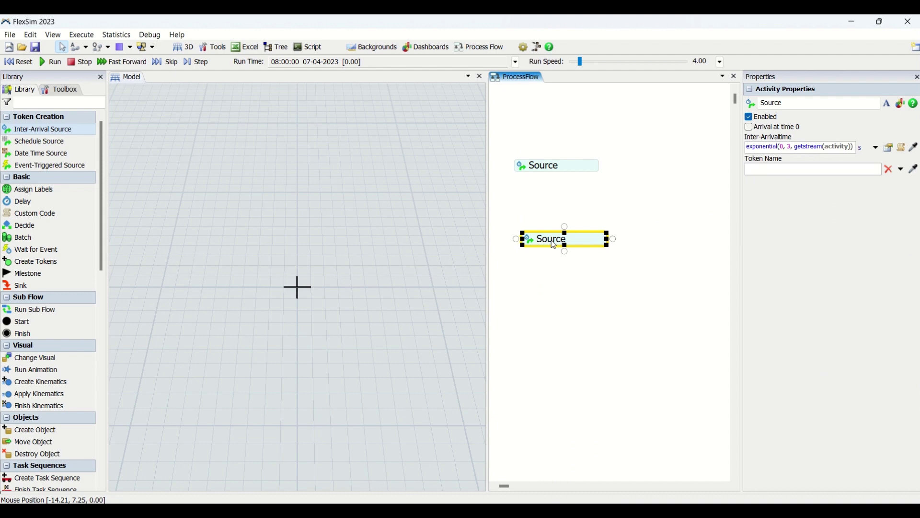
{"action": "key", "text": "Delete"}
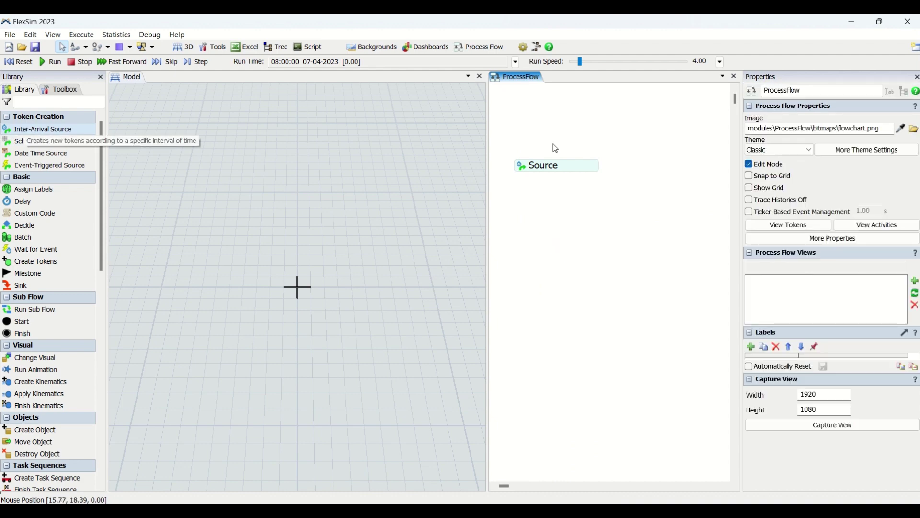
- Select the Source activity to view its activity properties, and clear the selection
{"action": "left_click", "coordinate": [545, 169]}
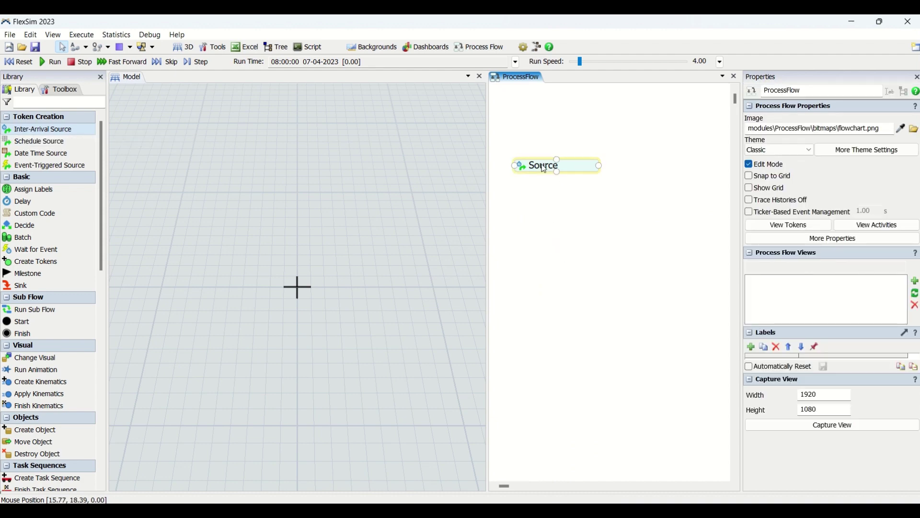
{"action": "left_click", "coordinate": [544, 169]}
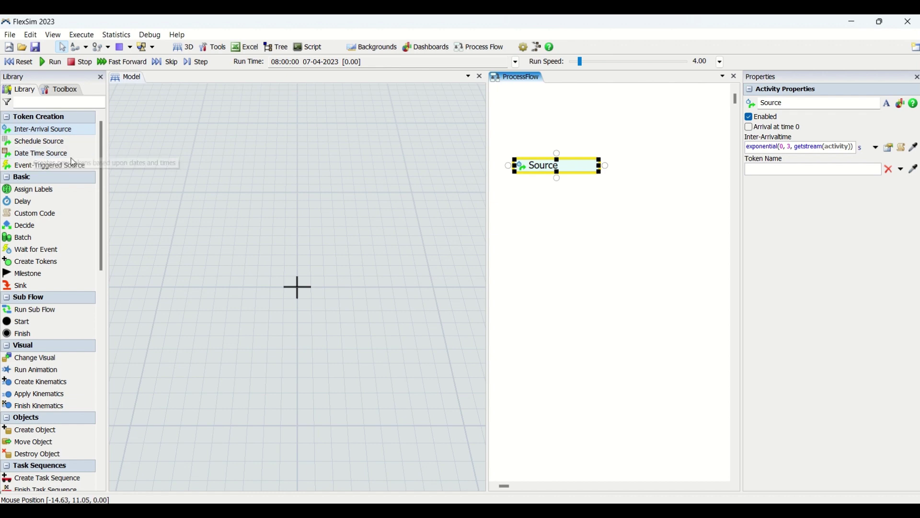
{"action": "left_click", "coordinate": [537, 139]}
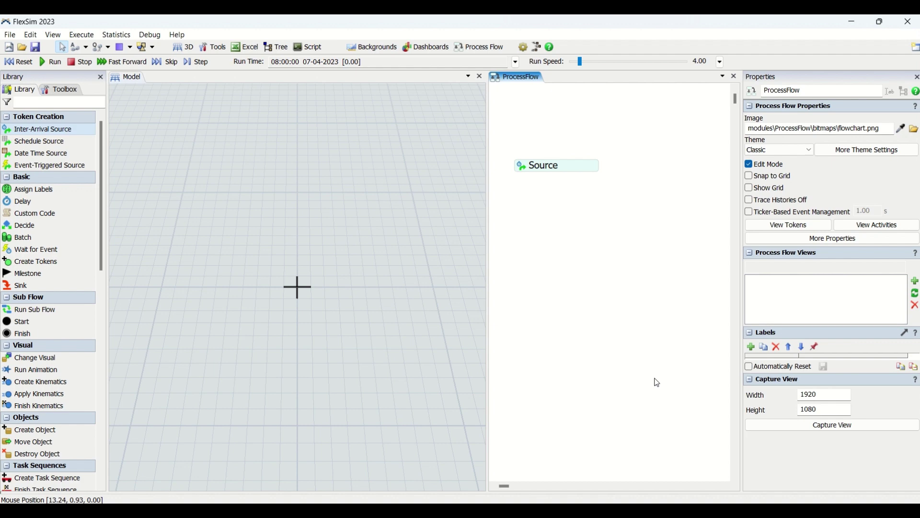
- Disable the Source activity and enable it again
{"action": "left_click", "coordinate": [528, 170]}
{"action": "left_click", "coordinate": [526, 172]}
{"action": "double_click", "coordinate": [526, 172]}
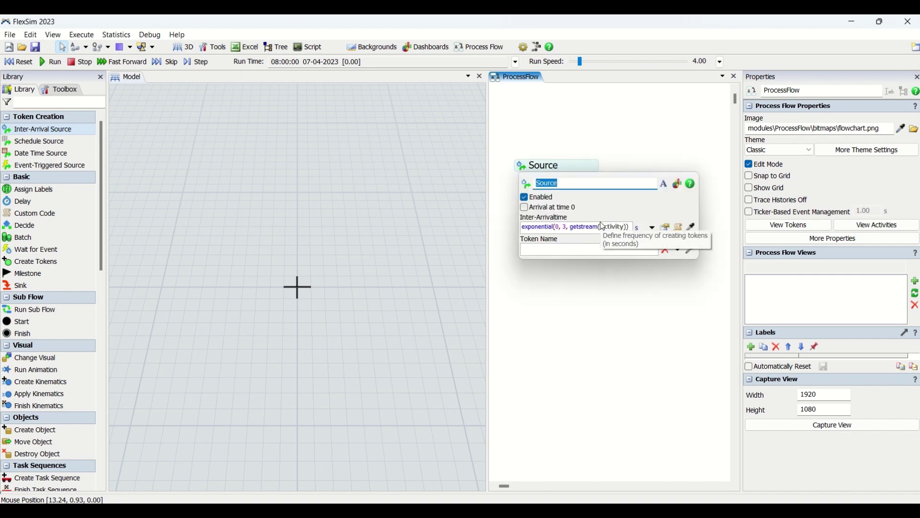
{"action": "left_click", "coordinate": [524, 197]}
{"action": "left_click", "coordinate": [552, 165]}
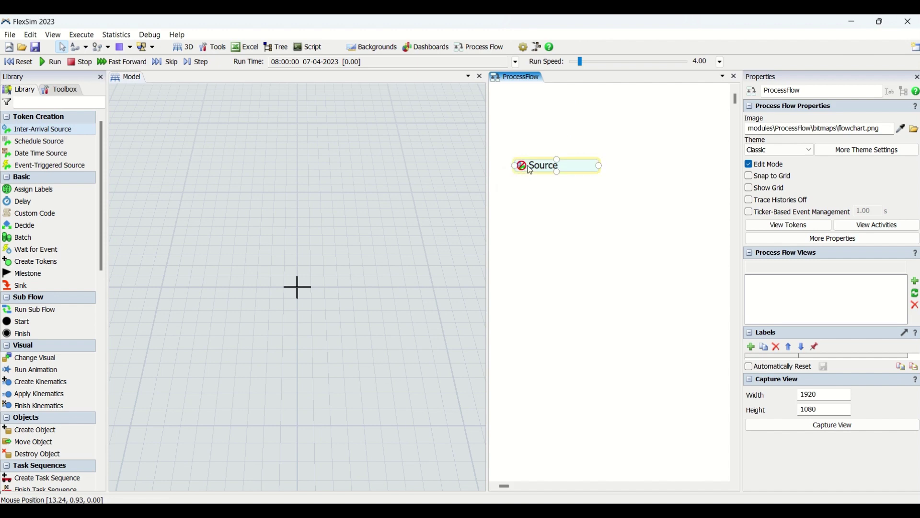
{"action": "left_click", "coordinate": [547, 198]}
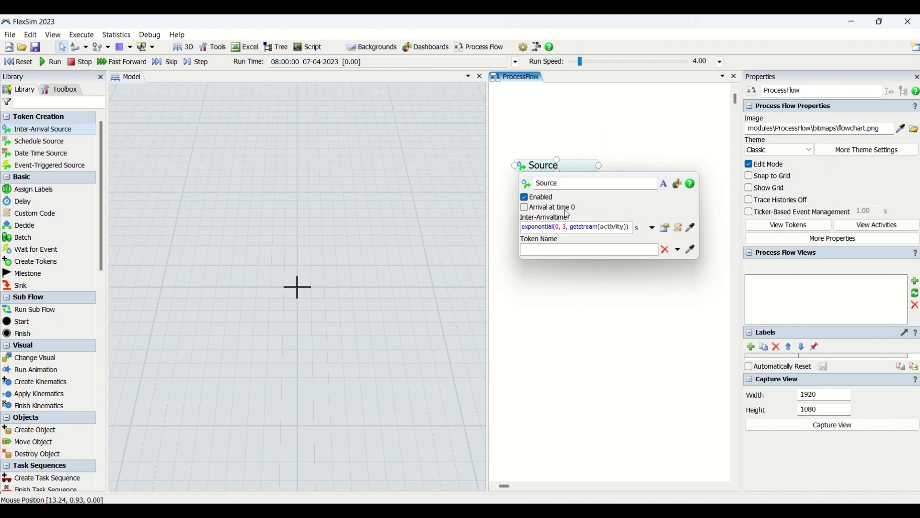
- Review the Source activity's font and background settings, its statistics and its online help page
{"action": "left_click", "coordinate": [666, 186]}
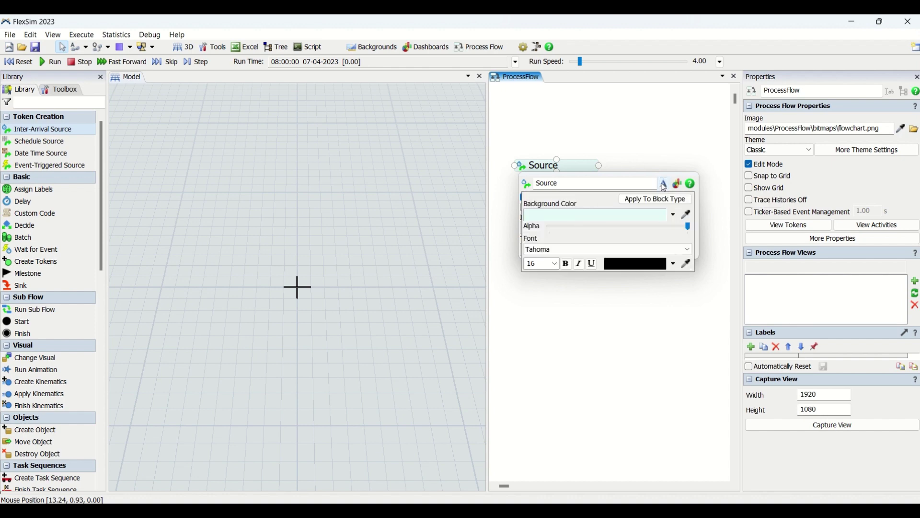
{"action": "left_click", "coordinate": [677, 184]}
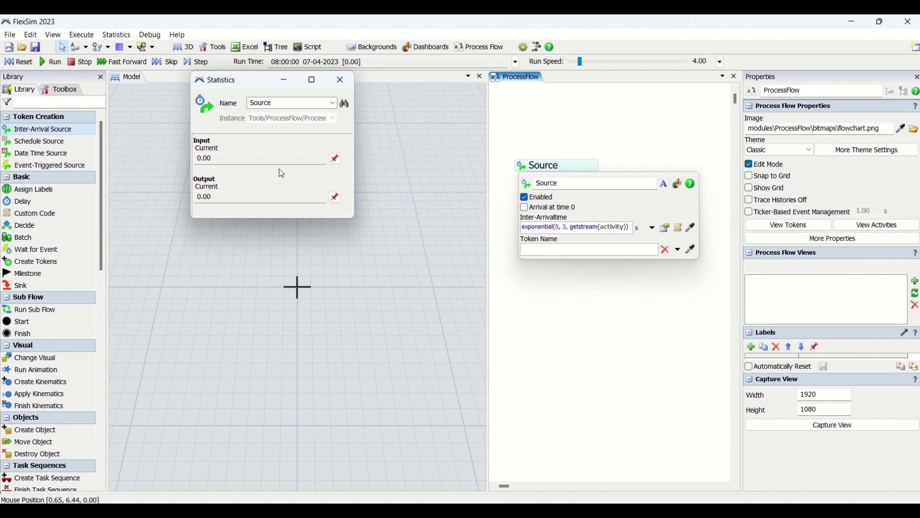
{"action": "left_click", "coordinate": [693, 185]}
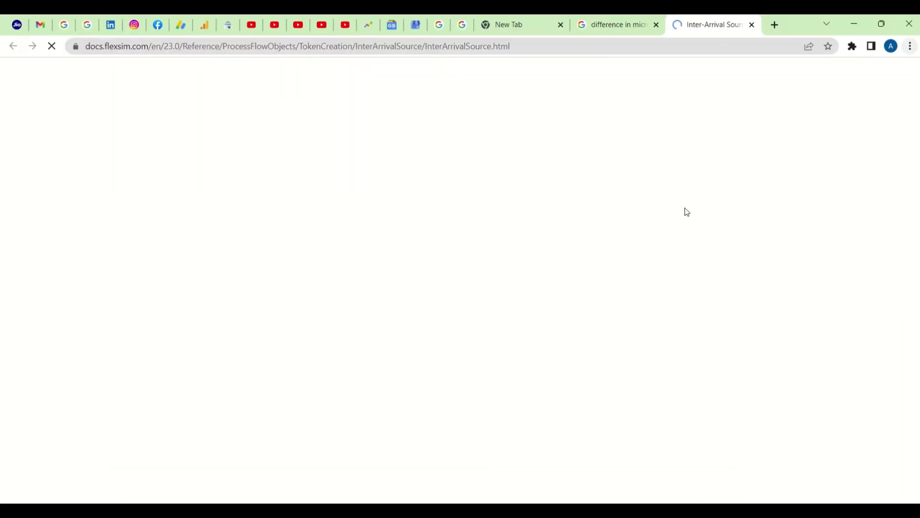
{"action": "left_click", "coordinate": [853, 25]}
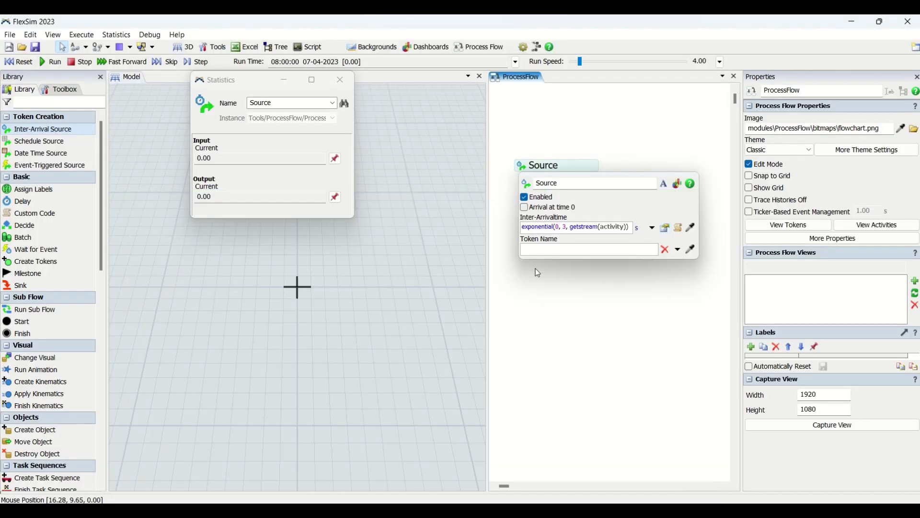
{"action": "left_click", "coordinate": [340, 81]}
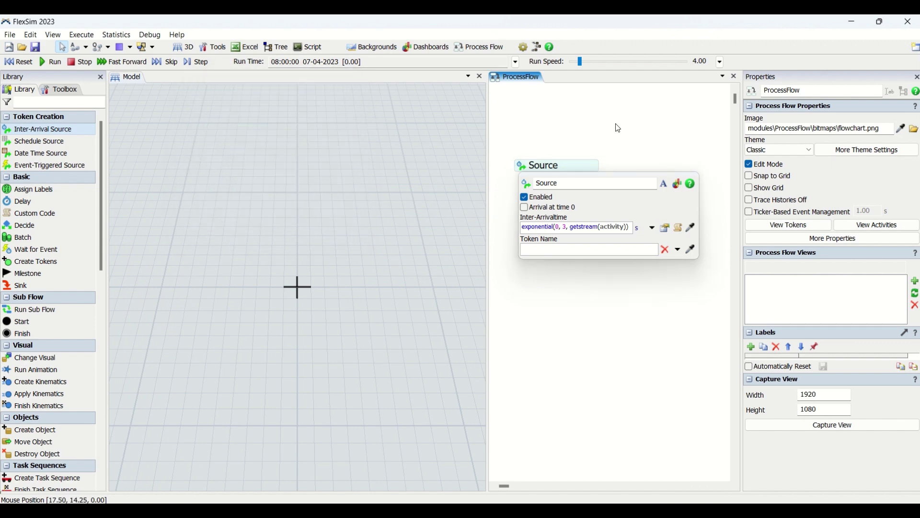
{"action": "left_click", "coordinate": [618, 127]}
- Turn on Arrival at time 0 for the Source activity
{"action": "left_click", "coordinate": [537, 167]}
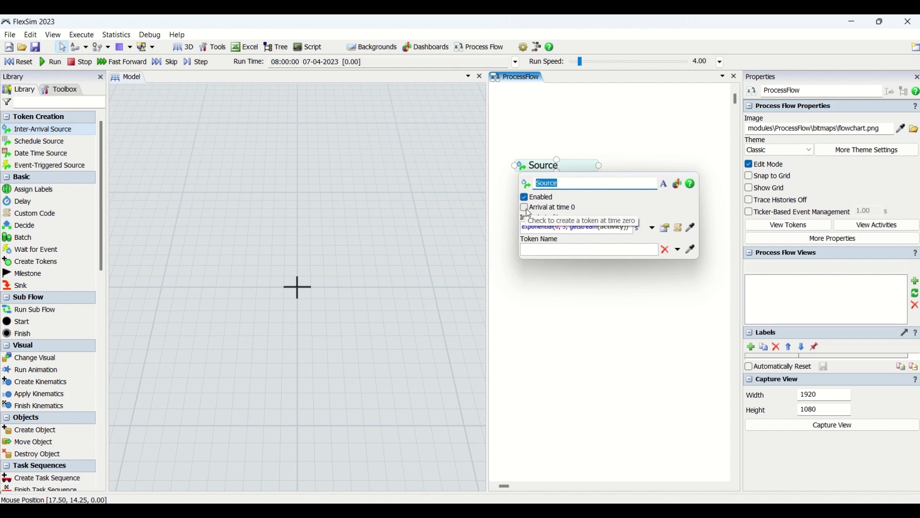
{"action": "left_click", "coordinate": [584, 111]}
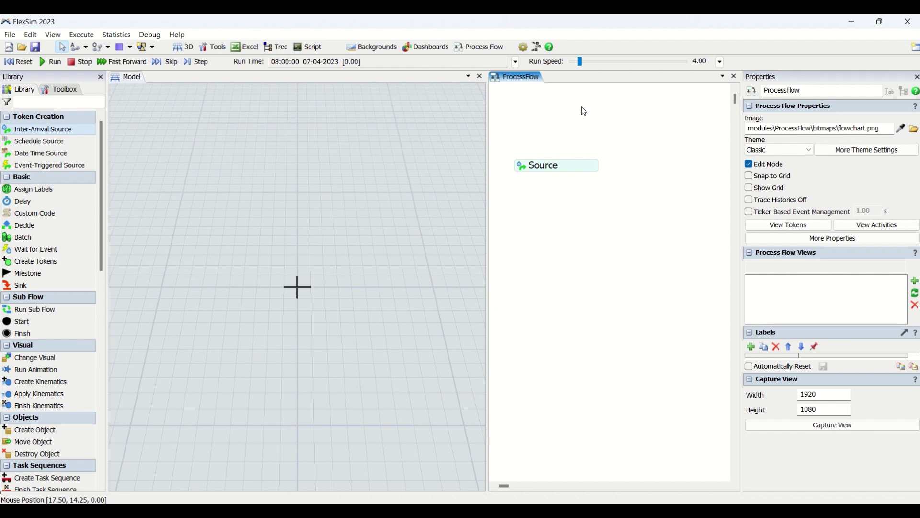
{"action": "double_click", "coordinate": [551, 166]}
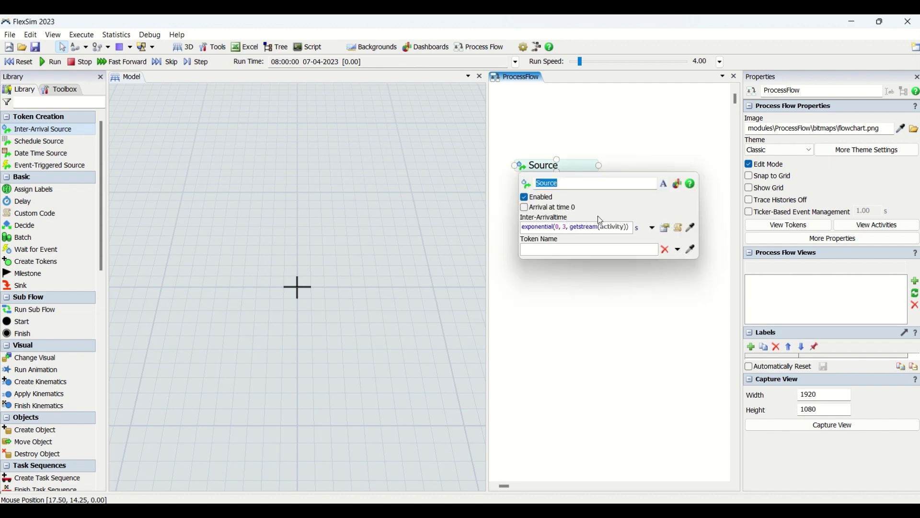
{"action": "left_click", "coordinate": [594, 126]}
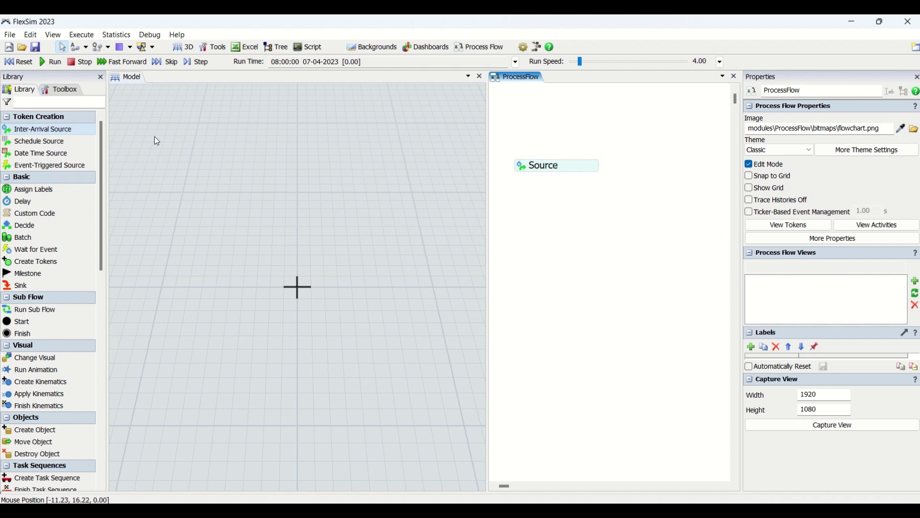
{"action": "left_click", "coordinate": [557, 167]}
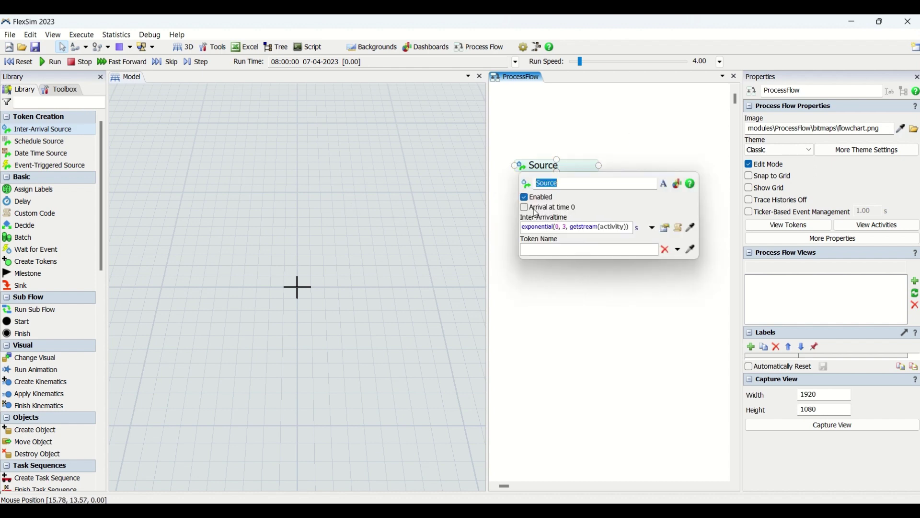
{"action": "left_click", "coordinate": [571, 130]}
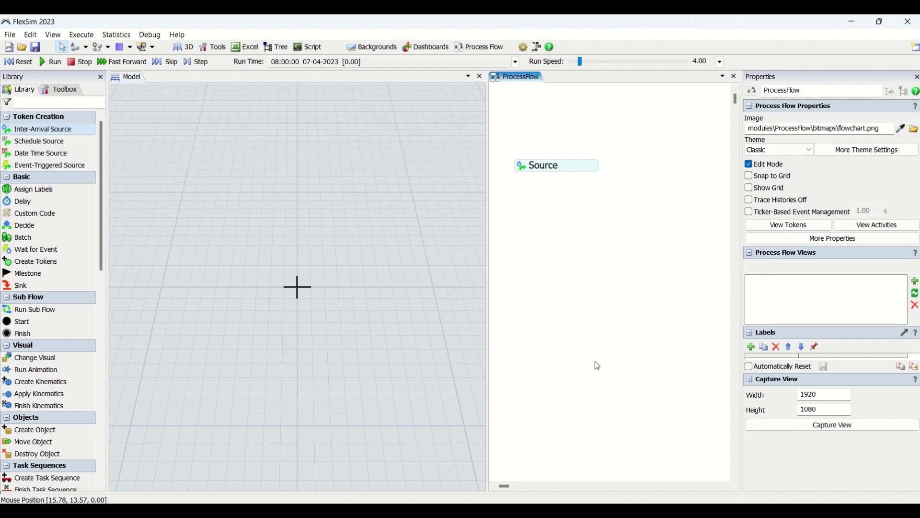
- Examine the Source's inter-arrival time expression and the alternatives offered for defining it
{"action": "double_click", "coordinate": [531, 167]}
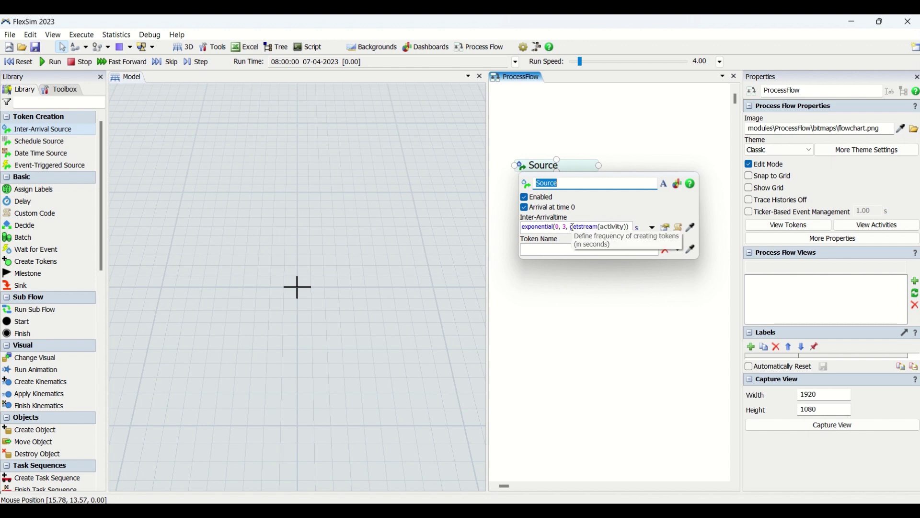
{"action": "left_click_drag", "start_coordinate": [523, 228], "coordinate": [651, 227]}
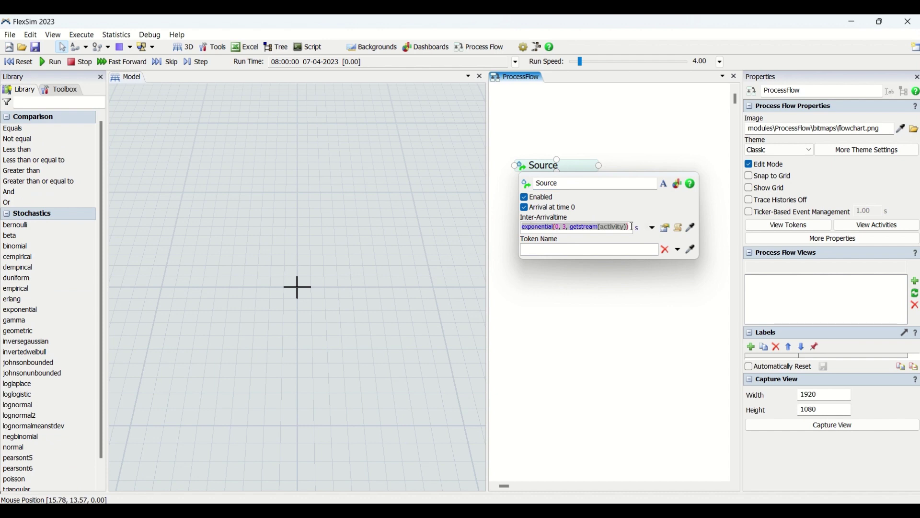
{"action": "left_click", "coordinate": [652, 228]}
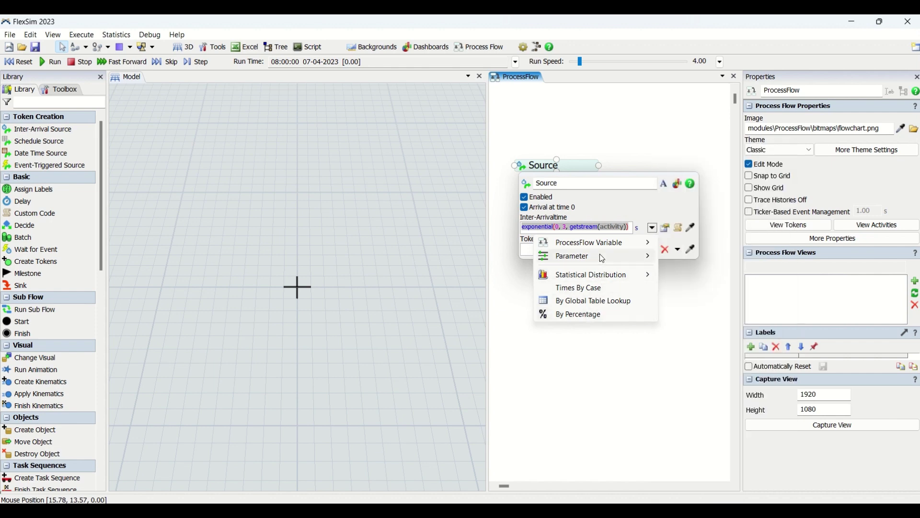
{"action": "left_click", "coordinate": [652, 205]}
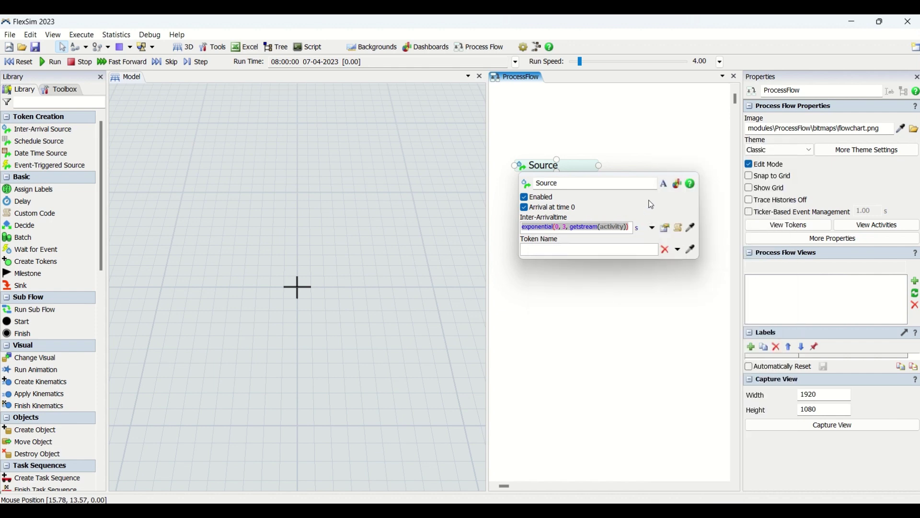
{"action": "left_click", "coordinate": [594, 253]}
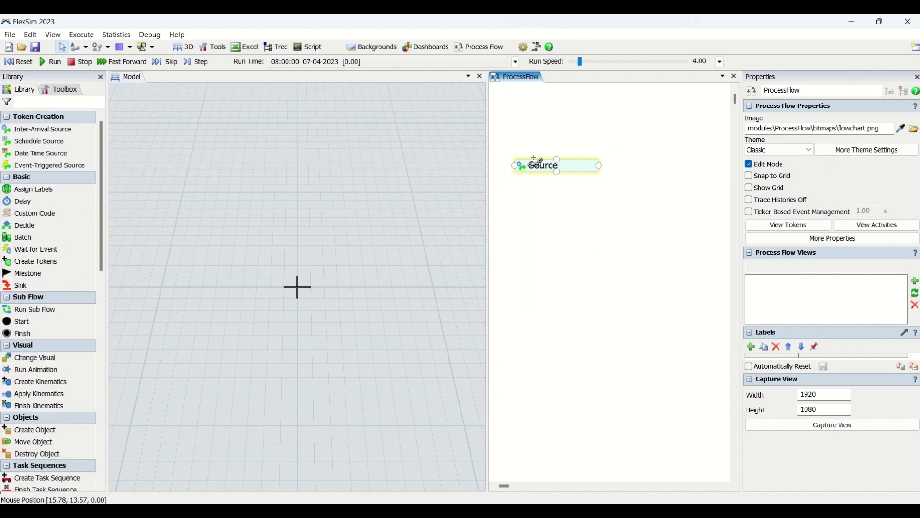
{"action": "left_click", "coordinate": [540, 170]}
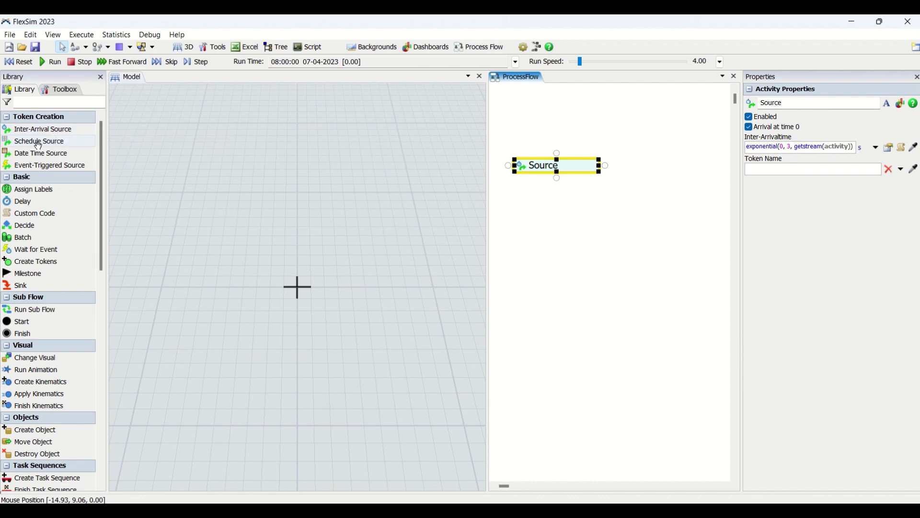
- Add a Schedule Source activity below the Inter-Arrival Source and compare the properties of the two sources
{"action": "left_click_drag", "start_coordinate": [38, 144], "coordinate": [559, 219]}
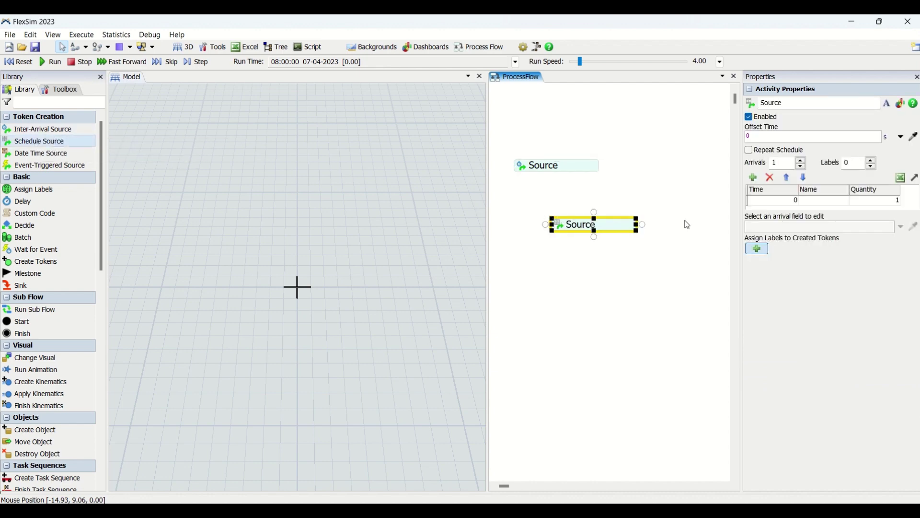
{"action": "left_click", "coordinate": [539, 168]}
{"action": "left_click", "coordinate": [540, 169]}
{"action": "left_click", "coordinate": [603, 232]}
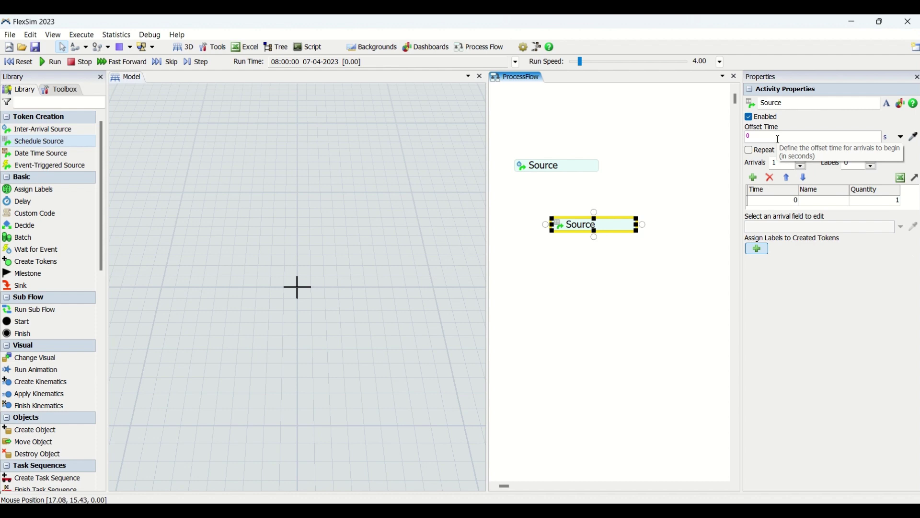
- Set the Schedule Source's offset time to 5 seconds
{"action": "left_click", "coordinate": [762, 138]}
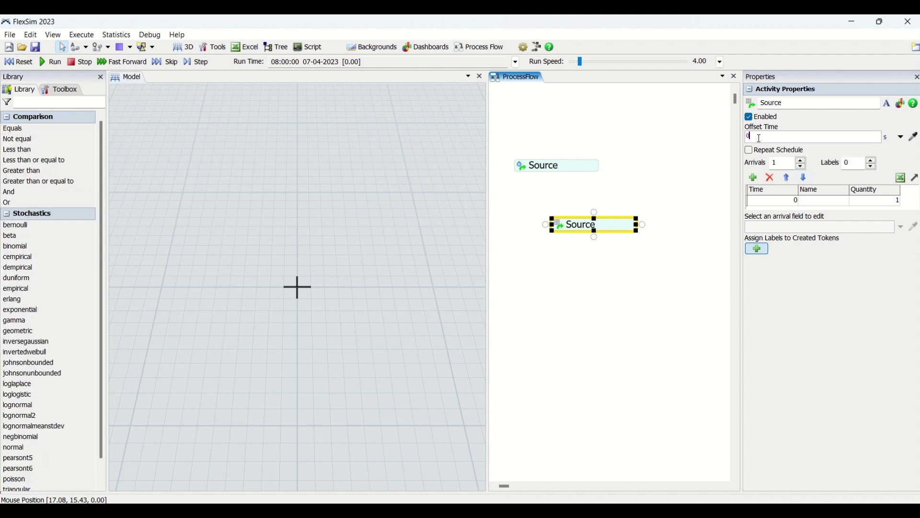
{"action": "left_click_drag", "start_coordinate": [762, 138], "coordinate": [740, 138]}
{"action": "type", "text": "5"}
{"action": "left_click", "coordinate": [816, 119]}
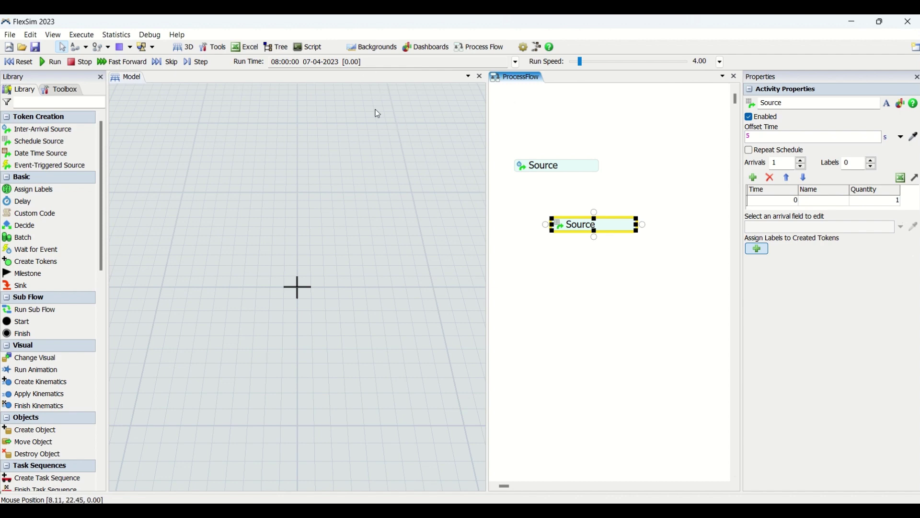
- Return the Schedule Source's offset time to 0 and review the alternatives offered for defining it
{"action": "left_click", "coordinate": [774, 137]}
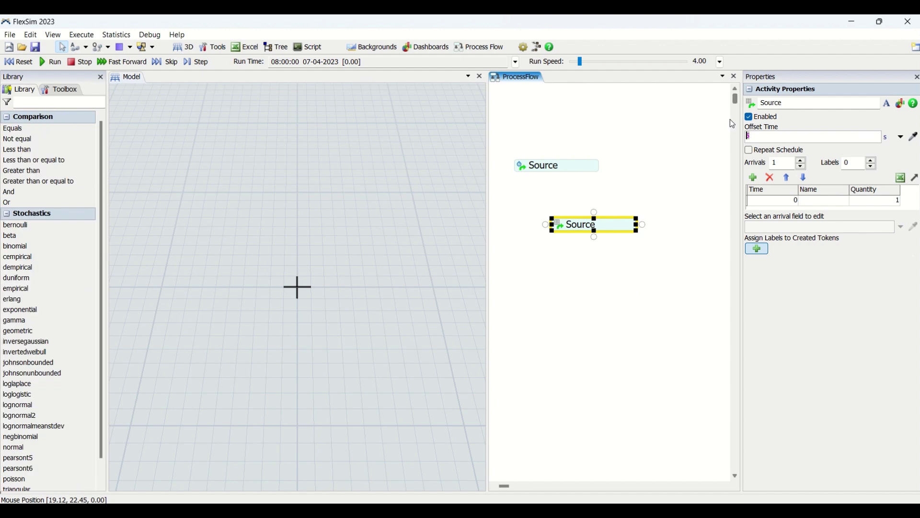
{"action": "left_click", "coordinate": [901, 137]}
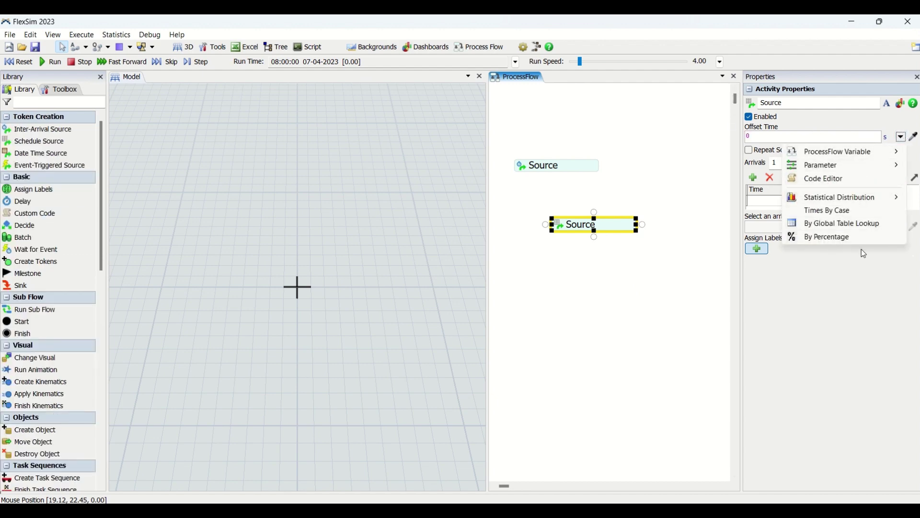
{"action": "left_click", "coordinate": [827, 306]}
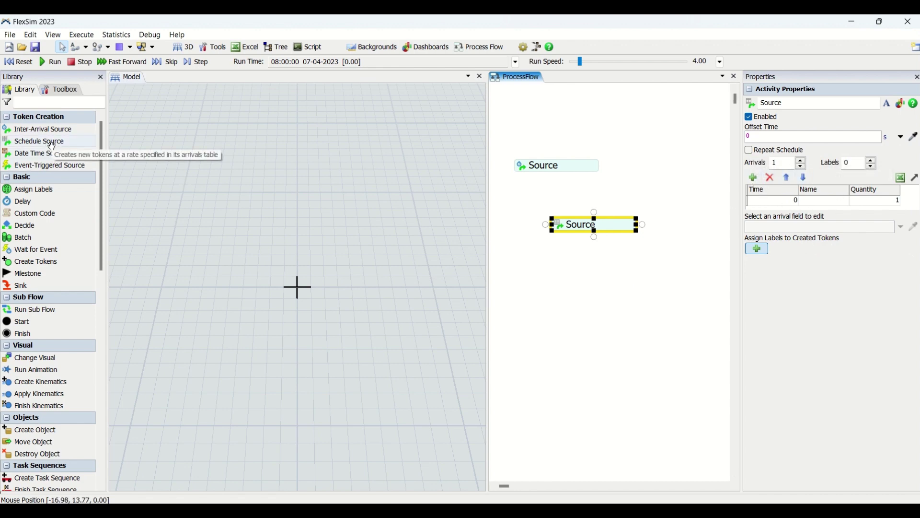
- Add three more arrival rows to the Schedule Source's arrivals table
{"action": "left_click", "coordinate": [754, 177]}
{"action": "left_click", "coordinate": [754, 177]}
{"action": "left_click", "coordinate": [754, 177]}
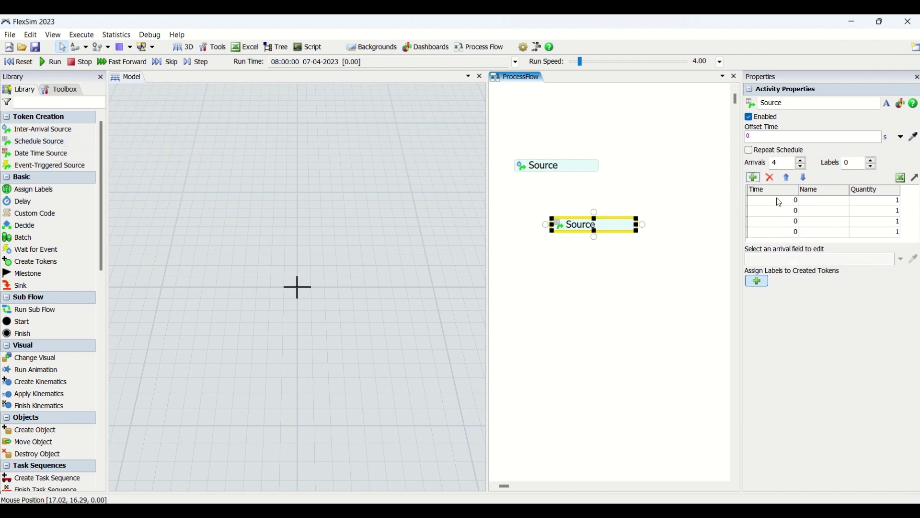
{"action": "left_click_drag", "start_coordinate": [778, 201], "coordinate": [884, 240]}
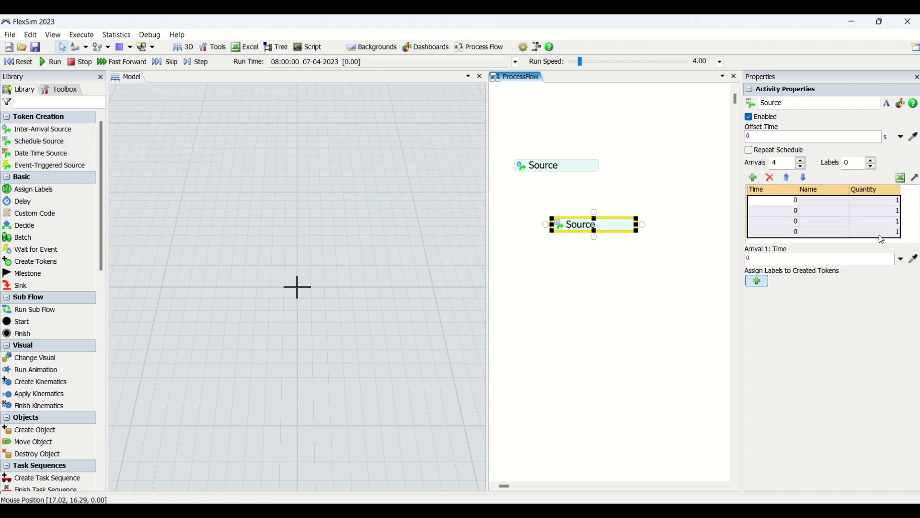
- Set the times of the four arrivals to 1, 2, 3 and 4
{"action": "left_click", "coordinate": [789, 206]}
{"action": "type", "text": "1"}
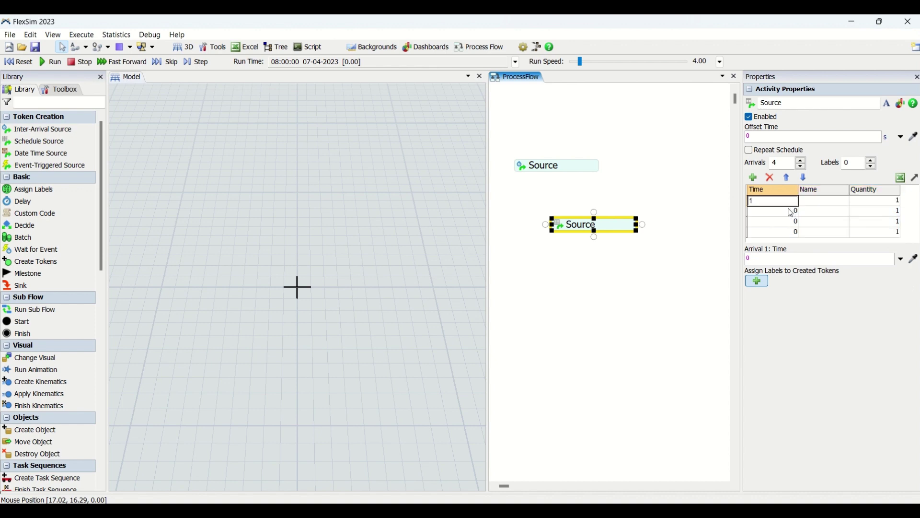
{"action": "key", "text": "Return"}
{"action": "type", "text": "2"}
{"action": "key", "text": "Return"}
{"action": "type", "text": "3"}
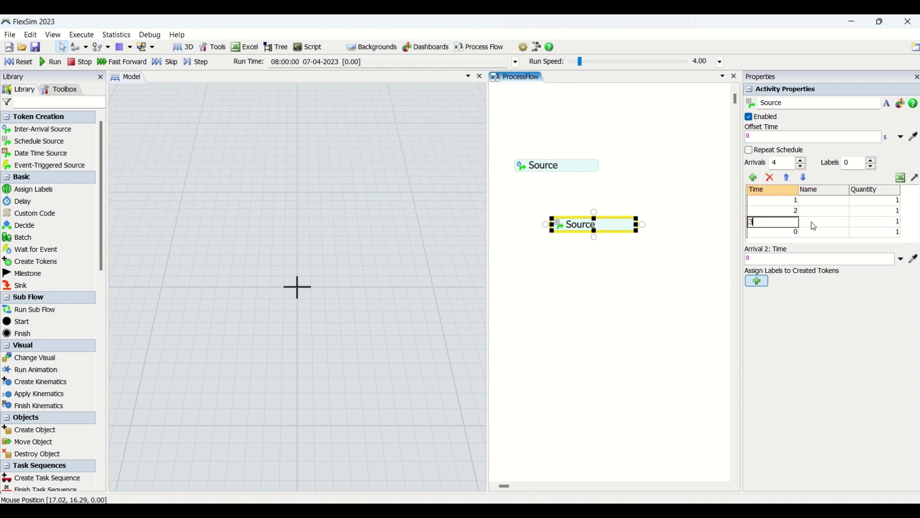
{"action": "key", "text": "Return"}
- Name the first arrival SKU1 and the second arrival SKU2
{"action": "left_click", "coordinate": [823, 203]}
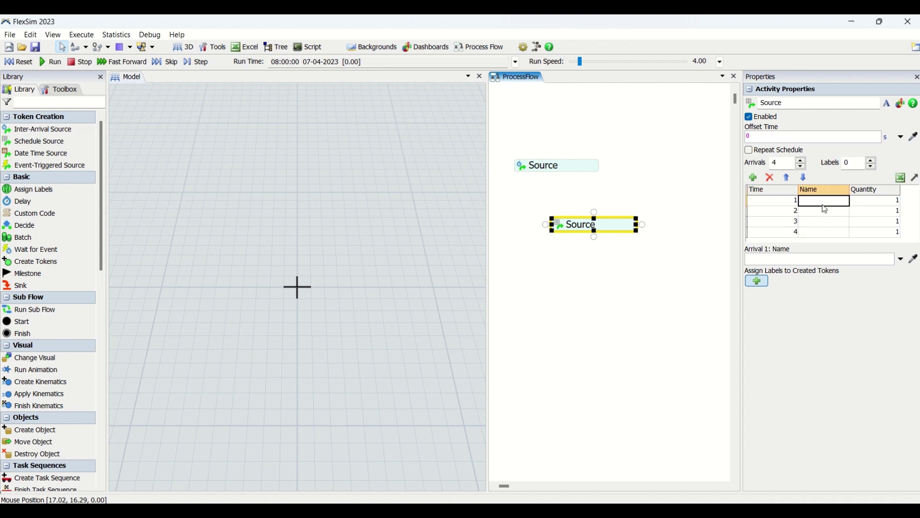
{"action": "type", "text": "SKU1"}
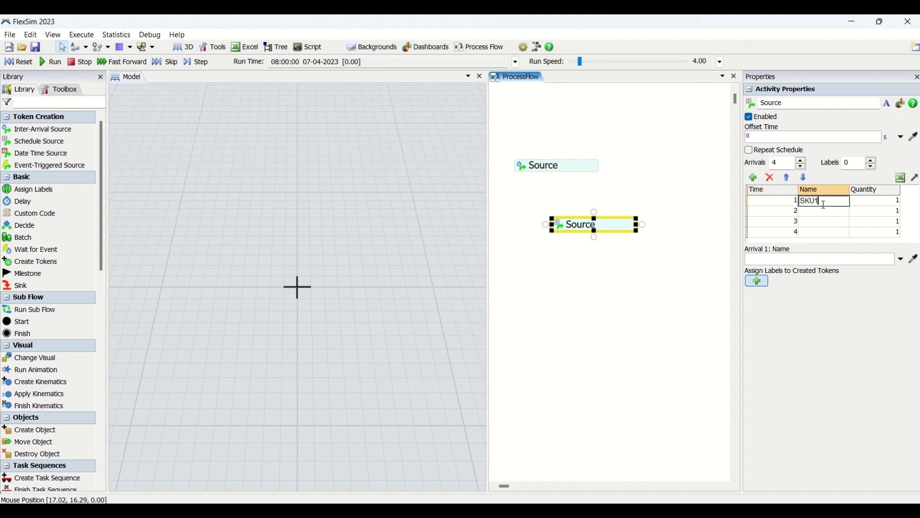
{"action": "left_click", "coordinate": [834, 215]}
{"action": "left_click", "coordinate": [839, 204]}
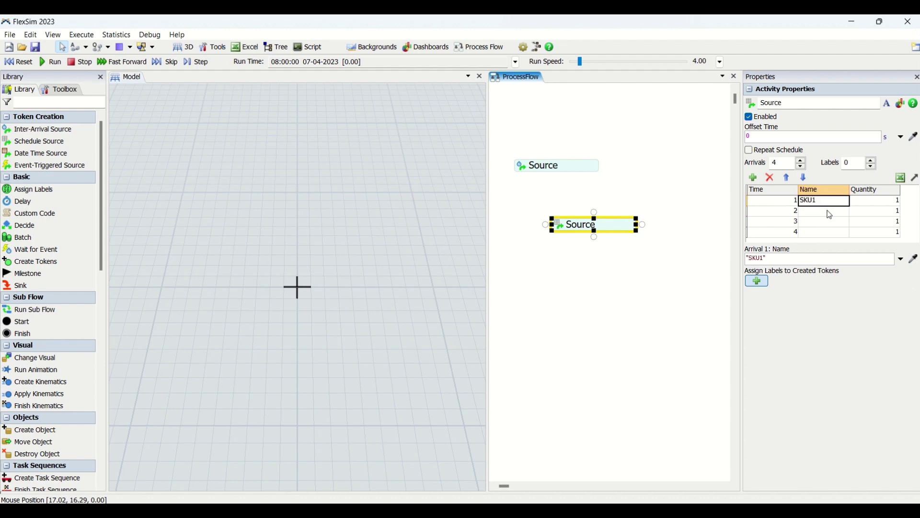
{"action": "left_click", "coordinate": [832, 212]}
{"action": "type", "text": "SKU1"}
{"action": "double_click", "coordinate": [831, 211]}
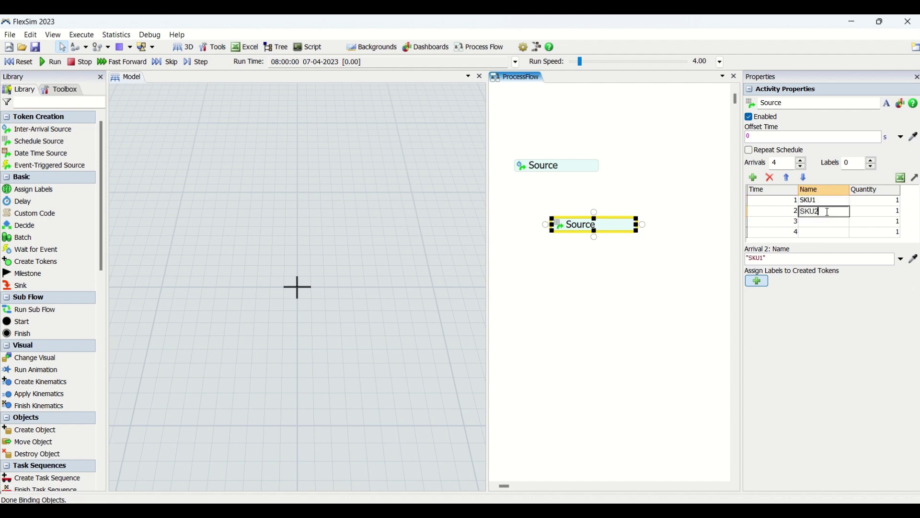
- Name the third arrival SKU3 and the fourth arrival SKU4
{"action": "left_click", "coordinate": [829, 223]}
{"action": "type", "text": "SKU1"}
{"action": "left_click", "coordinate": [829, 234]}
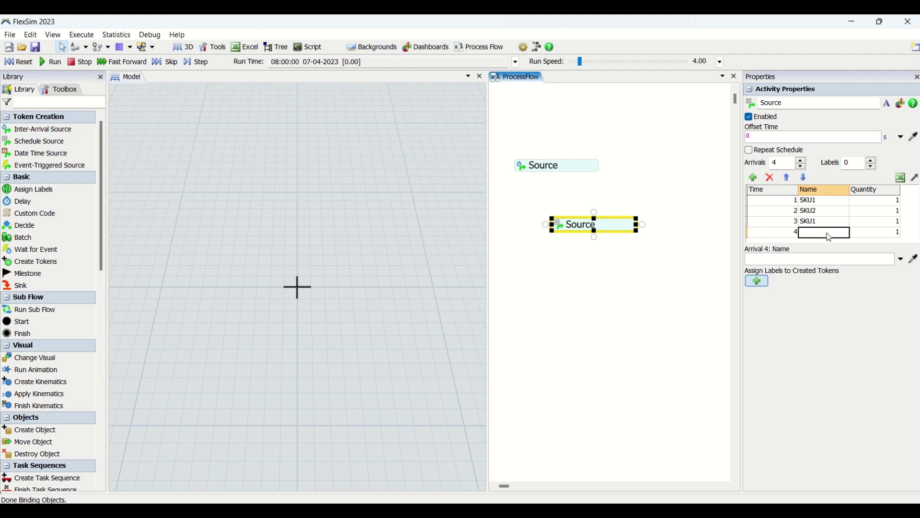
{"action": "type", "text": "SKU1"}
{"action": "left_click", "coordinate": [831, 223]}
{"action": "double_click", "coordinate": [830, 224]}
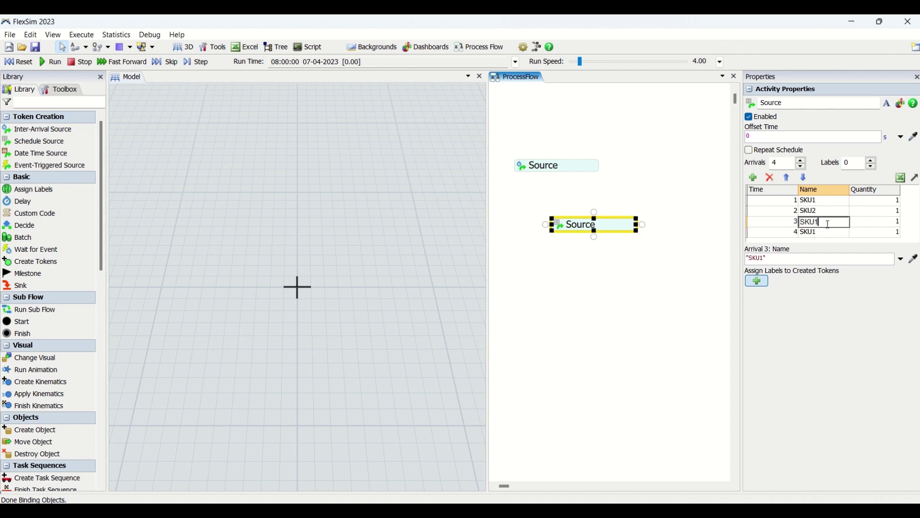
{"action": "key", "text": "BackSpace"}
{"action": "type", "text": "3"}
{"action": "left_click", "coordinate": [832, 234]}
{"action": "double_click", "coordinate": [832, 234]}
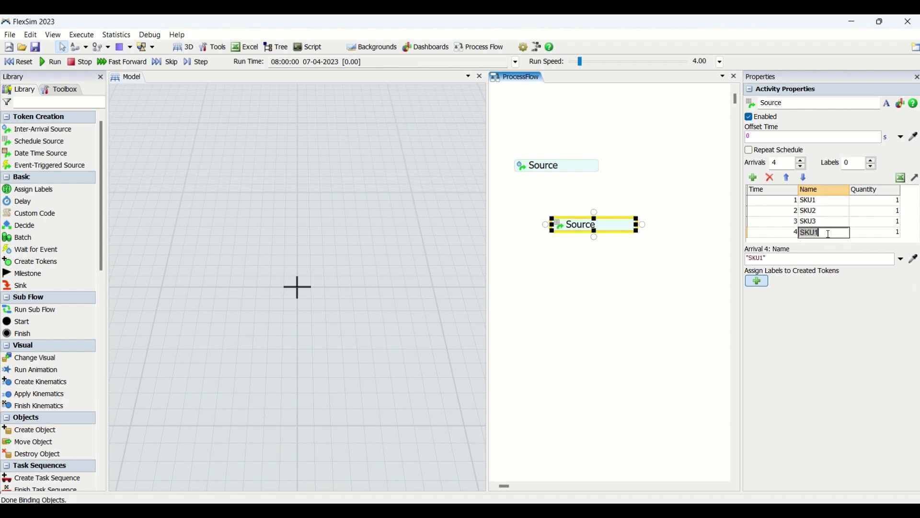
{"action": "key", "text": "BackSpace"}
{"action": "type", "text": "4"}
{"action": "key", "text": "Return"}
- Set the quantity to 2 for the SKU1 and SKU3 arrivals
{"action": "left_click", "coordinate": [874, 205]}
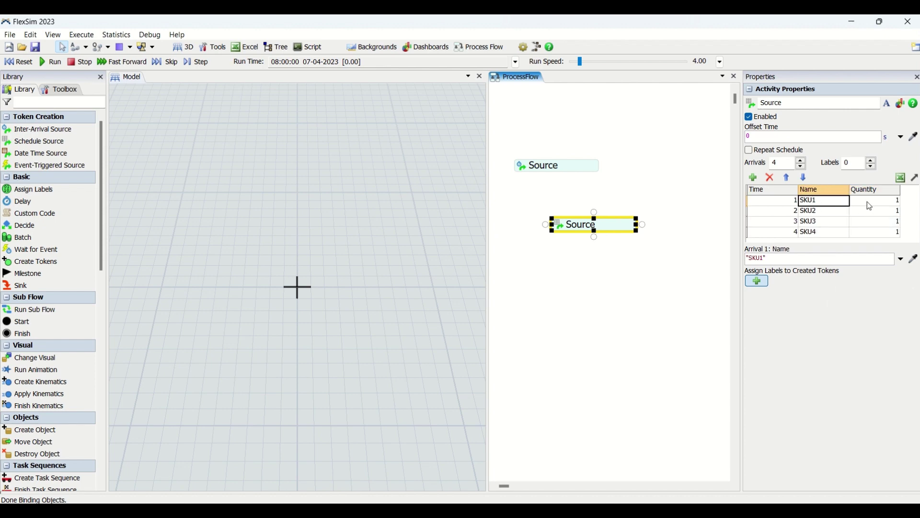
{"action": "type", "text": "2"}
{"action": "key", "text": "Return"}
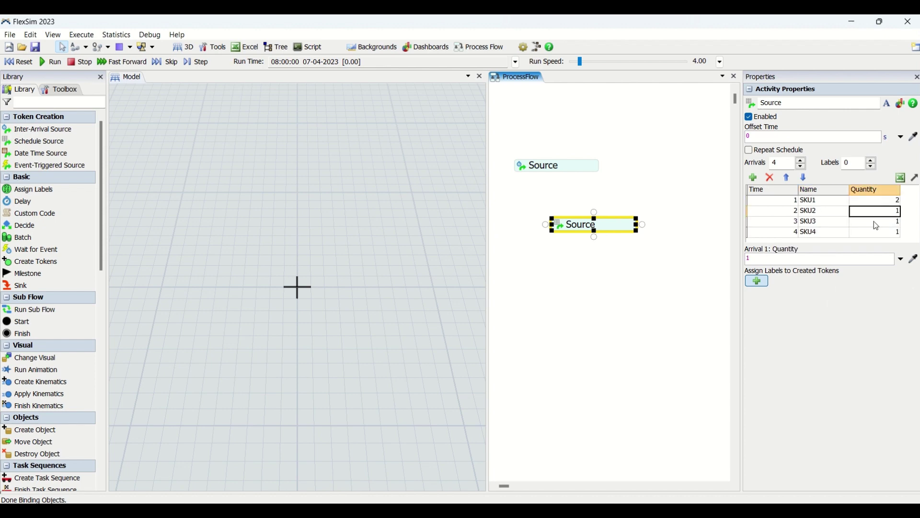
{"action": "left_click", "coordinate": [875, 221]}
{"action": "type", "text": "2"}
{"action": "key", "text": "Return"}
{"action": "left_click", "coordinate": [884, 225]}
- Check how the names of individual arrivals are defined, and look over the whole arrivals table
{"action": "left_click", "coordinate": [832, 204]}
{"action": "left_click", "coordinate": [756, 259]}
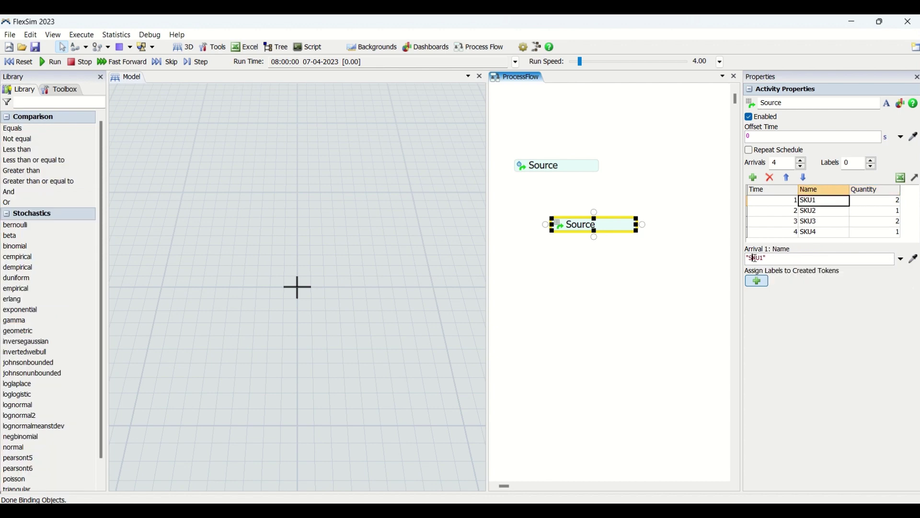
{"action": "left_click", "coordinate": [827, 212]}
{"action": "left_click", "coordinate": [820, 233]}
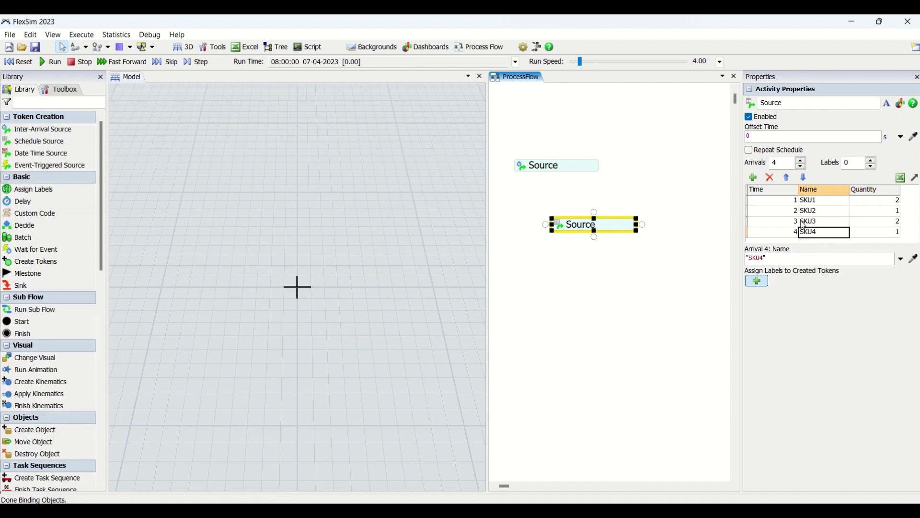
{"action": "left_click_drag", "start_coordinate": [783, 201], "coordinate": [884, 248]}
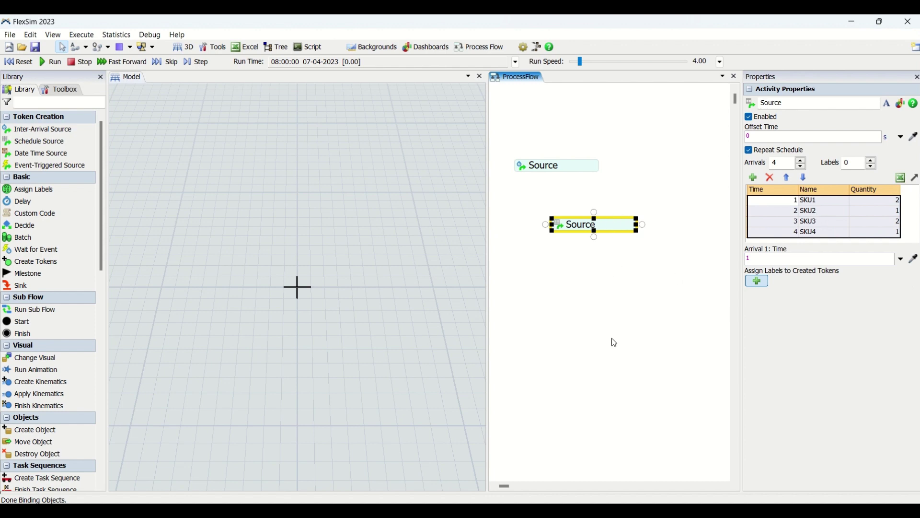
- Reopen the Schedule Source's properties and examine the time and name of each scheduled arrival
{"action": "left_click", "coordinate": [680, 326]}
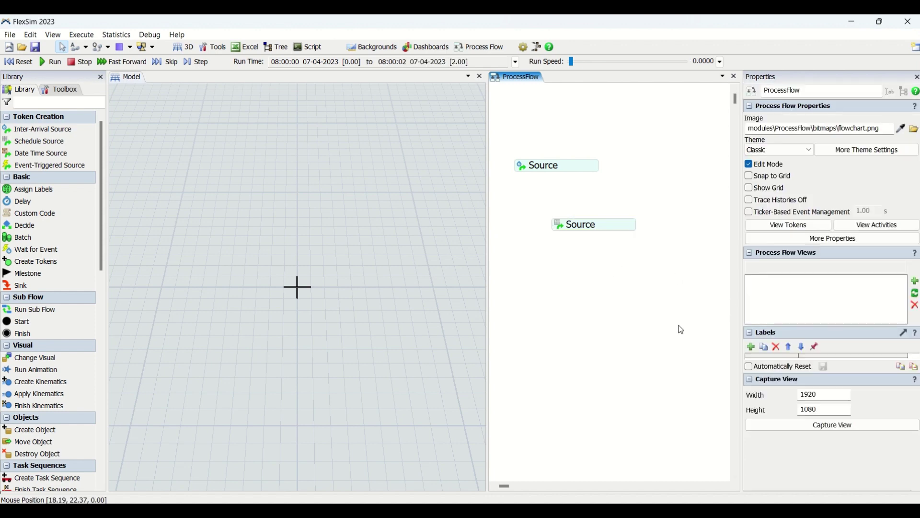
{"action": "left_click", "coordinate": [621, 231]}
{"action": "left_click", "coordinate": [779, 202]}
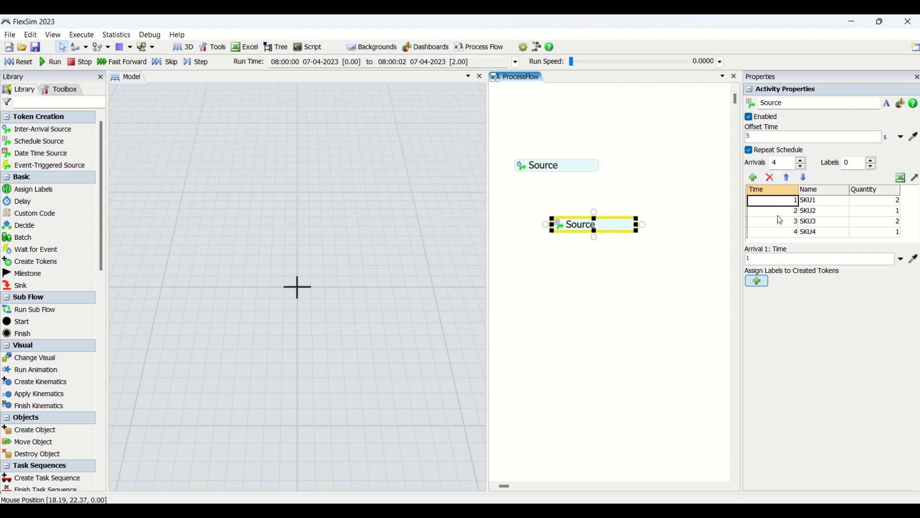
{"action": "key", "text": "Down"}
{"action": "key", "text": "Down"}
{"action": "key", "text": "Down"}
{"action": "left_click_drag", "start_coordinate": [780, 205], "coordinate": [782, 243]}
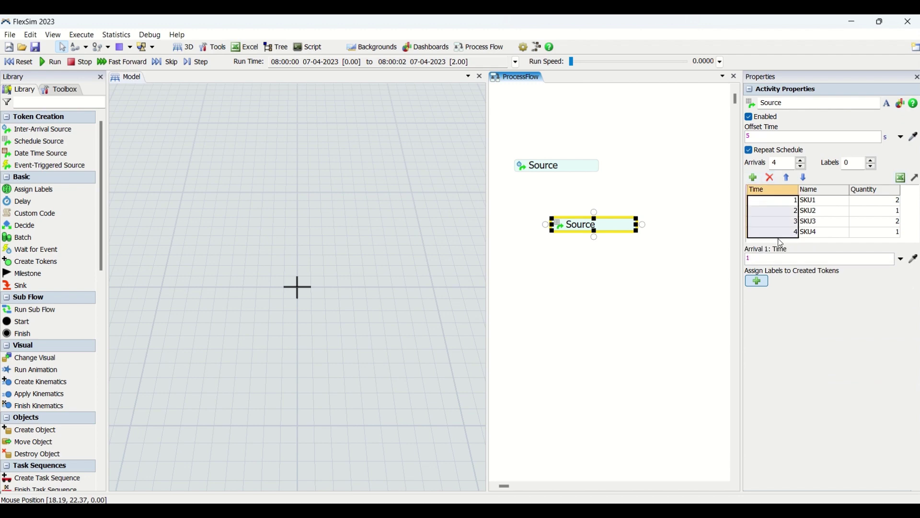
{"action": "left_click", "coordinate": [778, 207]}
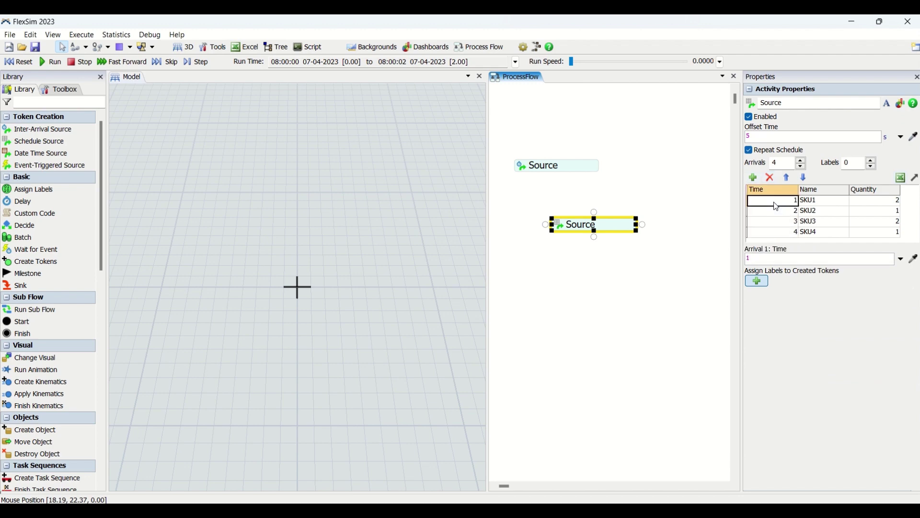
{"action": "left_click", "coordinate": [822, 204]}
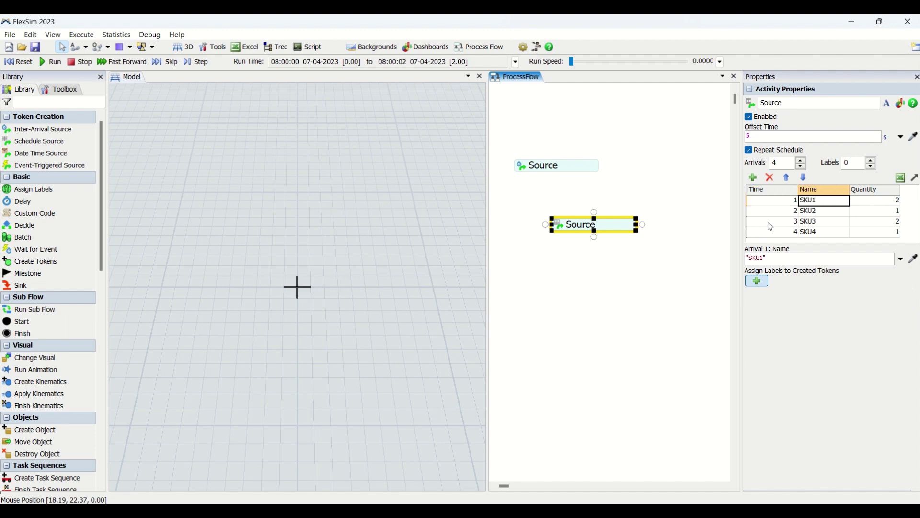
{"action": "left_click", "coordinate": [782, 216]}
{"action": "left_click", "coordinate": [826, 217]}
{"action": "left_click", "coordinate": [796, 223]}
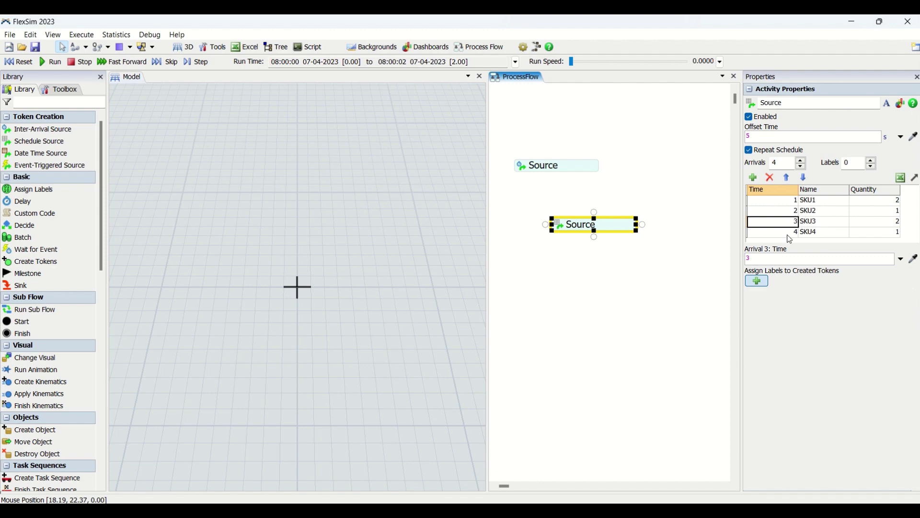
- Review the Schedule Source's offset time together with the times and names of all four arrivals
{"action": "left_click", "coordinate": [773, 139]}
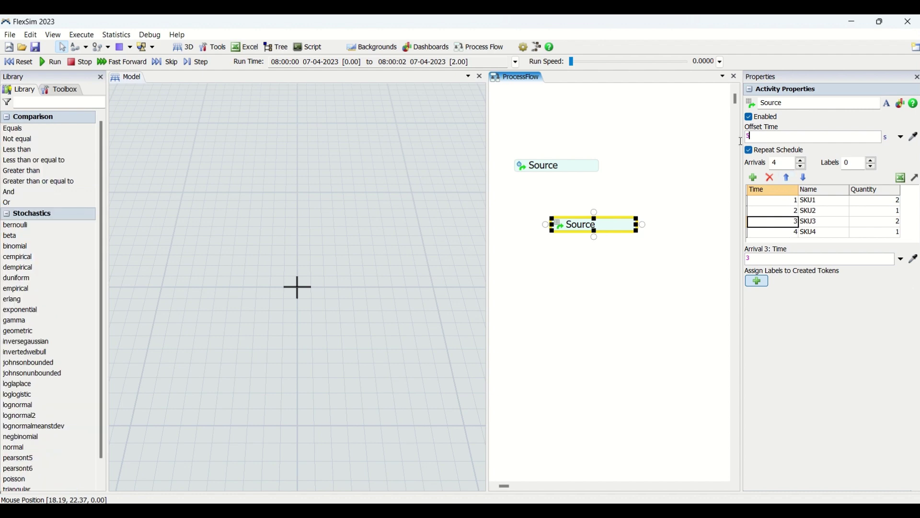
{"action": "left_click", "coordinate": [787, 205]}
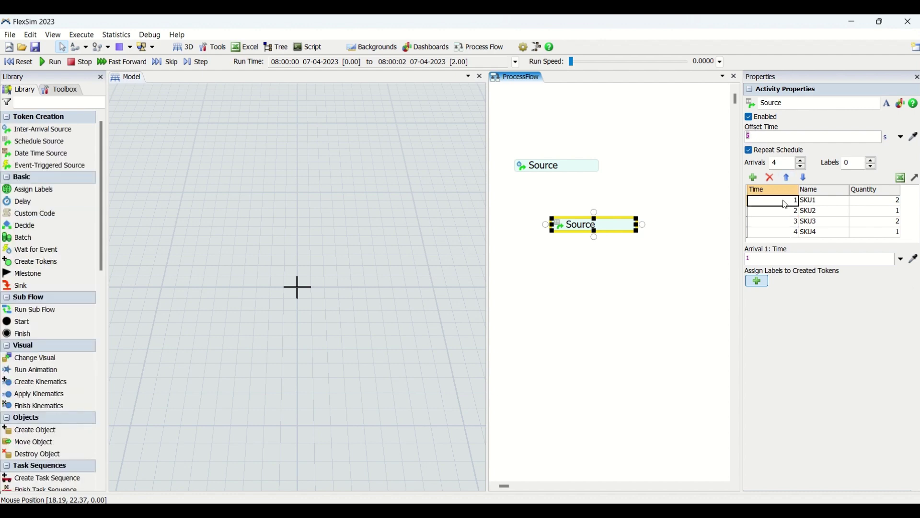
{"action": "left_click", "coordinate": [818, 203]}
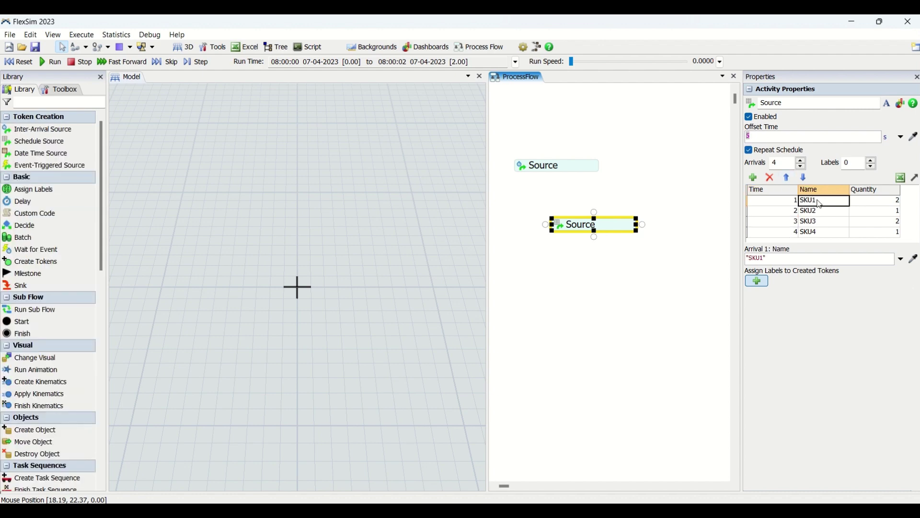
{"action": "left_click", "coordinate": [787, 215]}
{"action": "left_click", "coordinate": [815, 215]}
{"action": "left_click", "coordinate": [790, 226]}
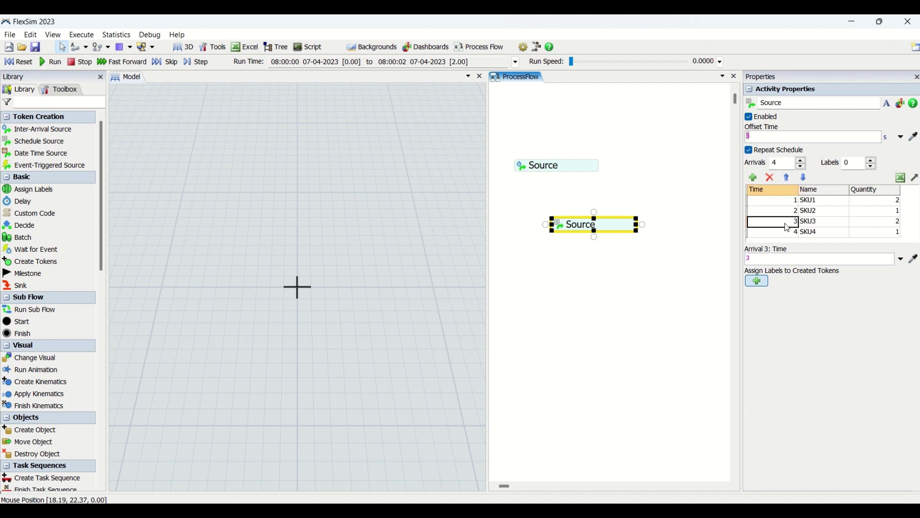
{"action": "left_click", "coordinate": [826, 228]}
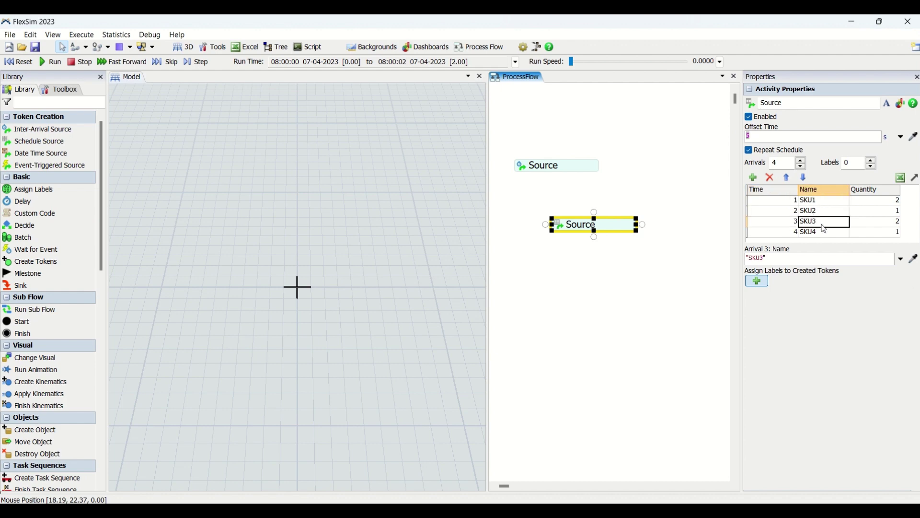
{"action": "left_click", "coordinate": [789, 234]}
{"action": "left_click", "coordinate": [828, 241]}
{"action": "left_click_drag", "start_coordinate": [786, 200], "coordinate": [827, 236]}
{"action": "left_click", "coordinate": [763, 137]}
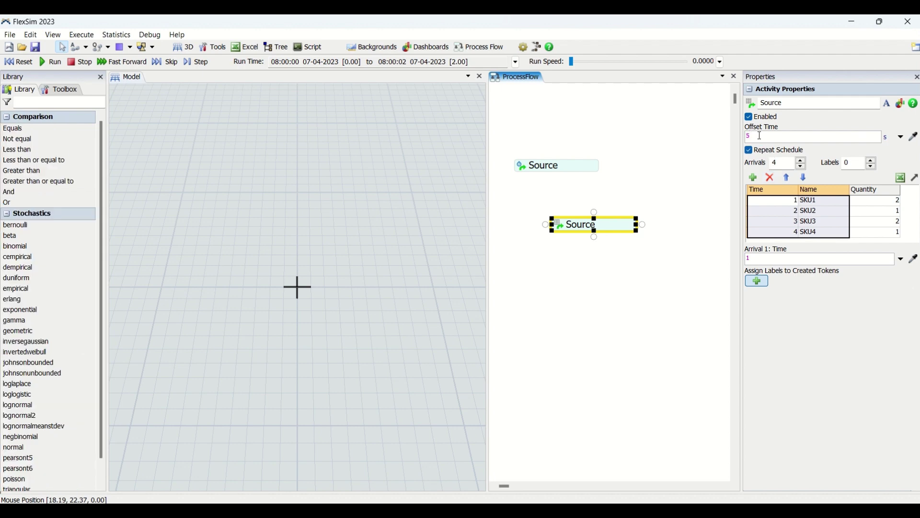
- Clear the Schedule Source's offset time
{"action": "left_click", "coordinate": [801, 322]}
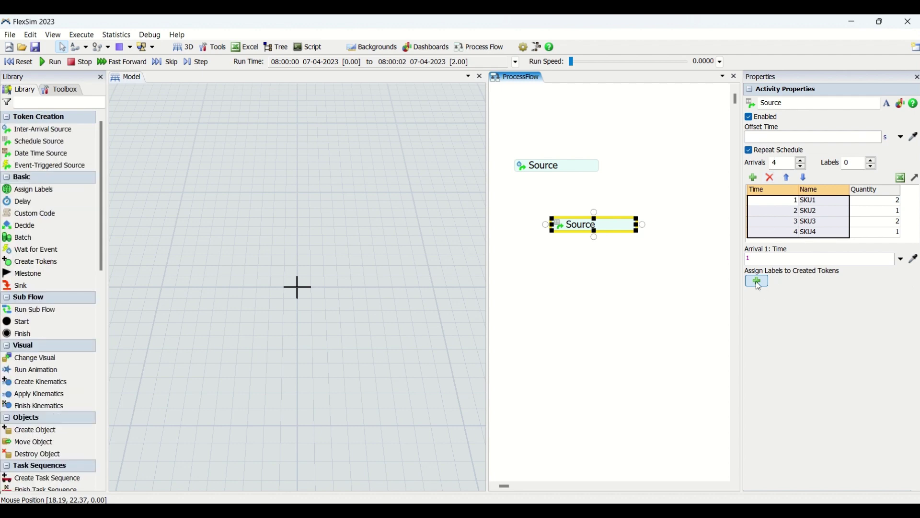
- Look through the name and value options of a token label on the Schedule Source, and discard the added label
{"action": "left_click", "coordinate": [759, 284]}
{"action": "left_click", "coordinate": [791, 301]}
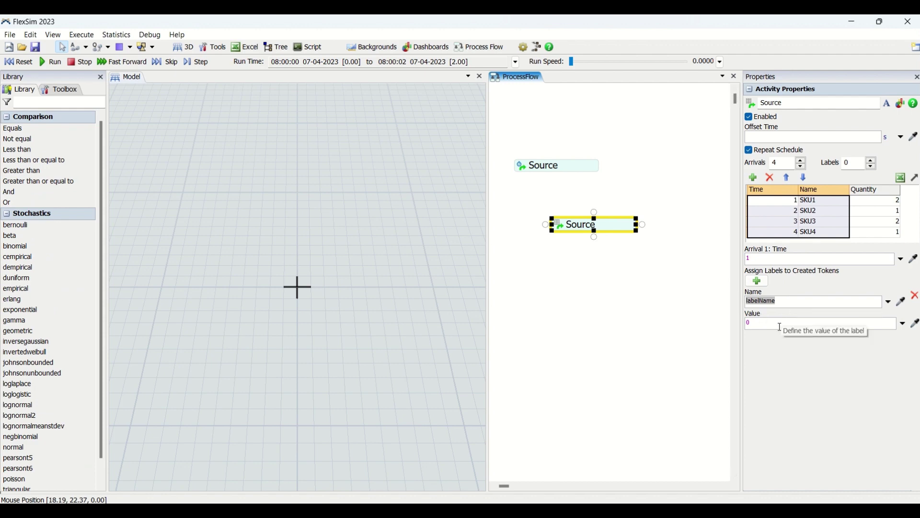
{"action": "left_click", "coordinate": [889, 302]}
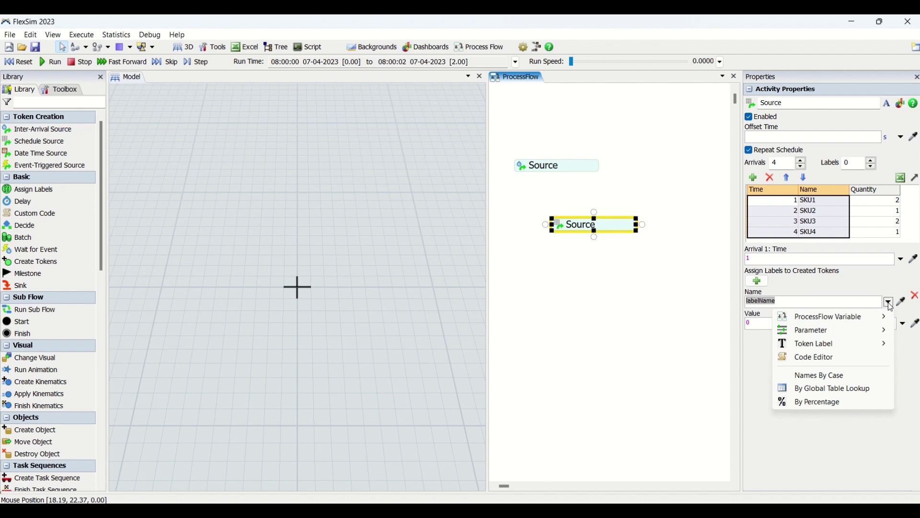
{"action": "left_click", "coordinate": [904, 325]}
{"action": "left_click", "coordinate": [904, 326]}
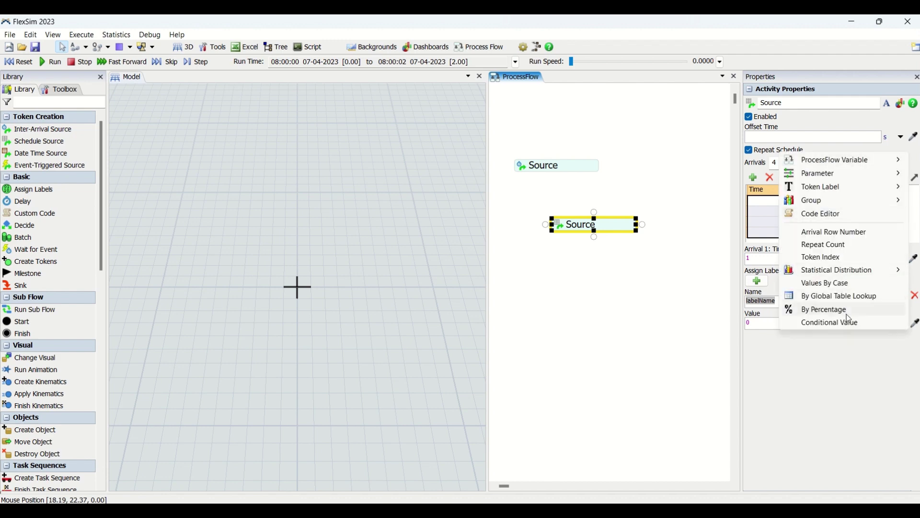
{"action": "left_click", "coordinate": [836, 355]}
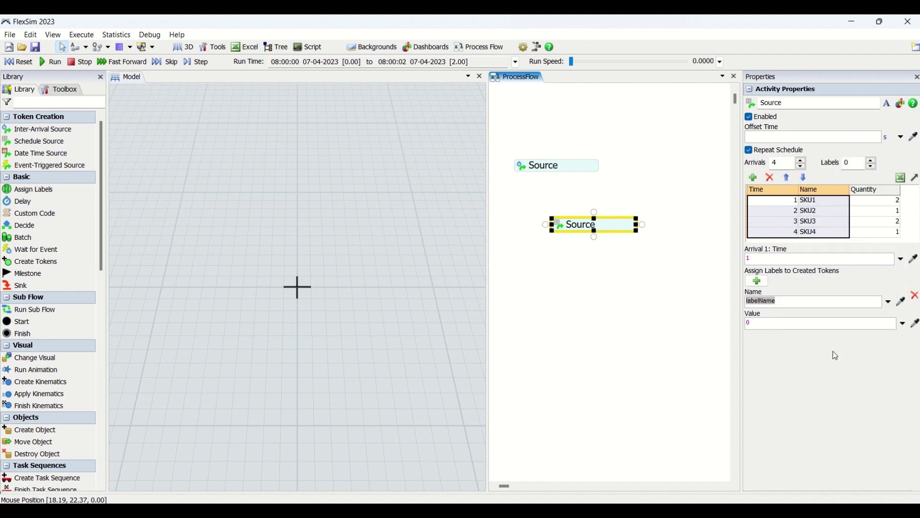
{"action": "left_click", "coordinate": [917, 297]}
- Move the Schedule Source beside the Inter-Arrival Source, aligned in the same row
{"action": "left_click", "coordinate": [638, 305]}
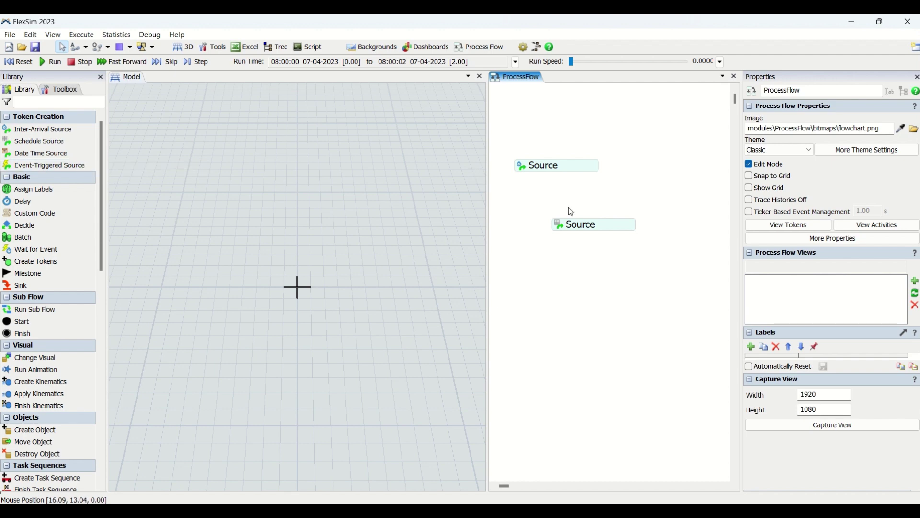
{"action": "left_click_drag", "start_coordinate": [594, 225], "coordinate": [659, 165]}
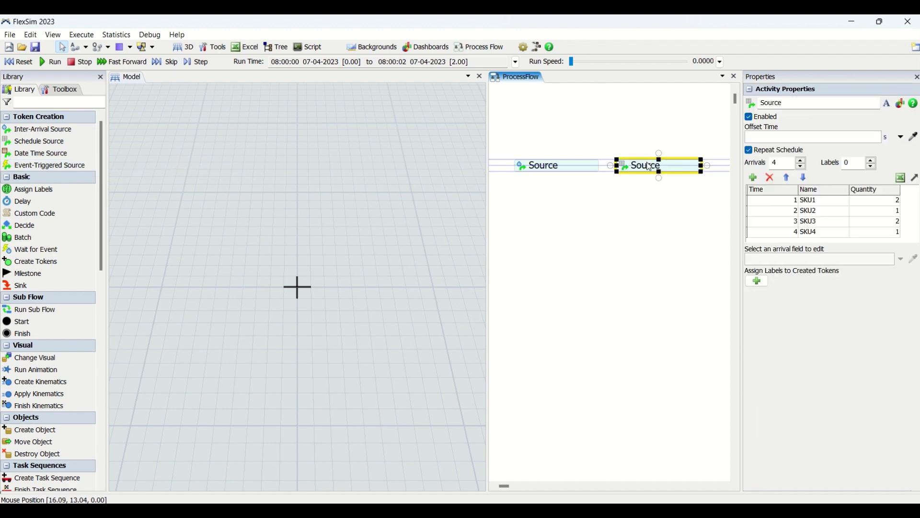
- Add a Queue to the 3D model just beside the origin
{"action": "left_click", "coordinate": [561, 165]}
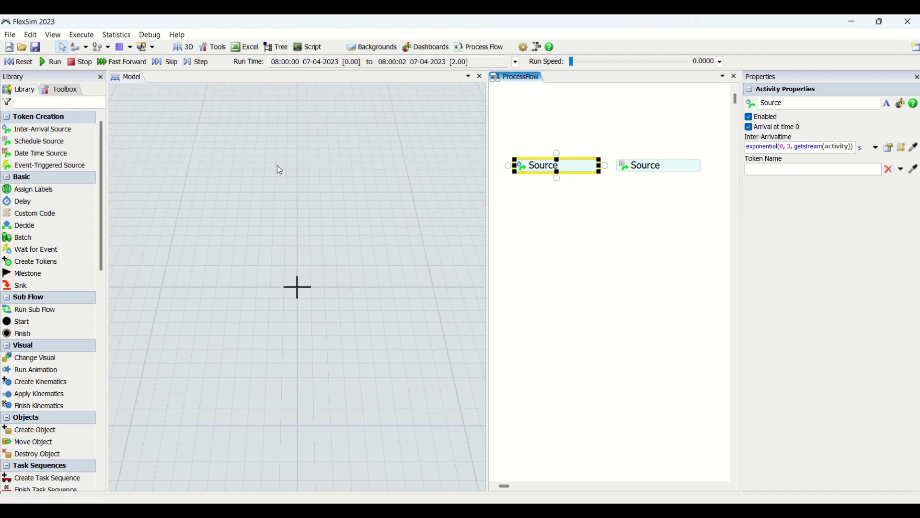
{"action": "left_click", "coordinate": [107, 146]}
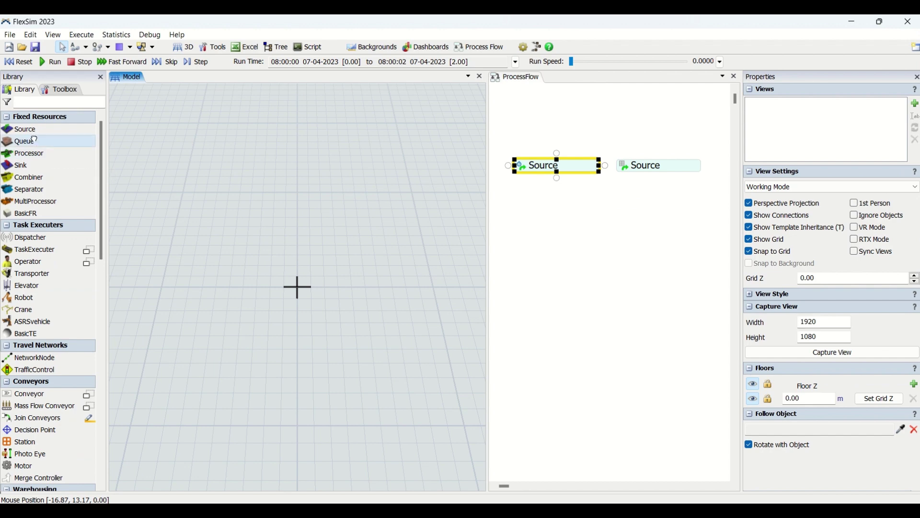
{"action": "left_click_drag", "start_coordinate": [34, 139], "coordinate": [309, 277]}
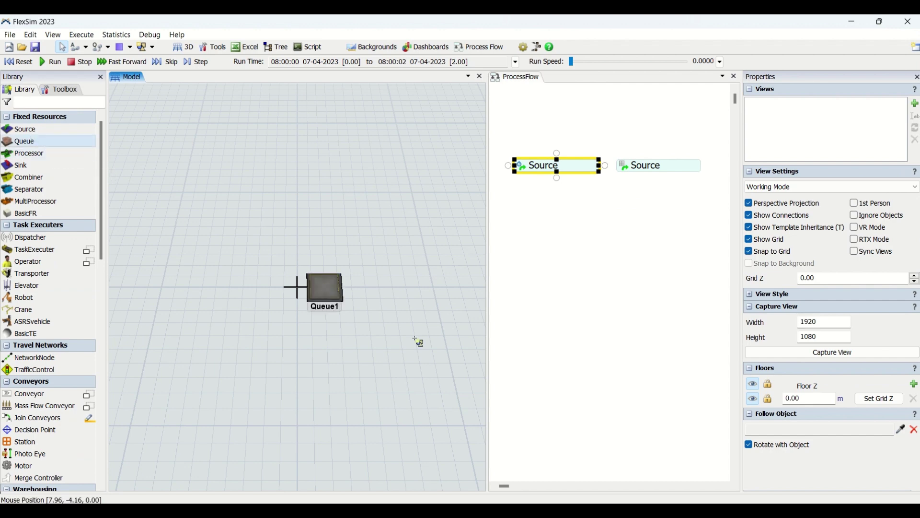
- Add a Create Object activity connected directly below the Inter-Arrival Source
{"action": "left_click", "coordinate": [573, 224]}
{"action": "left_click_drag", "start_coordinate": [557, 179], "coordinate": [557, 194]}
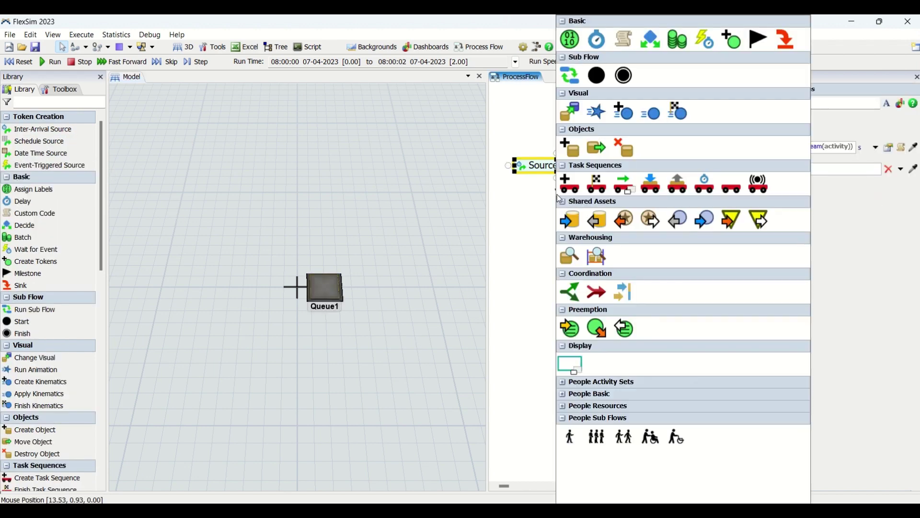
{"action": "left_click", "coordinate": [579, 154]}
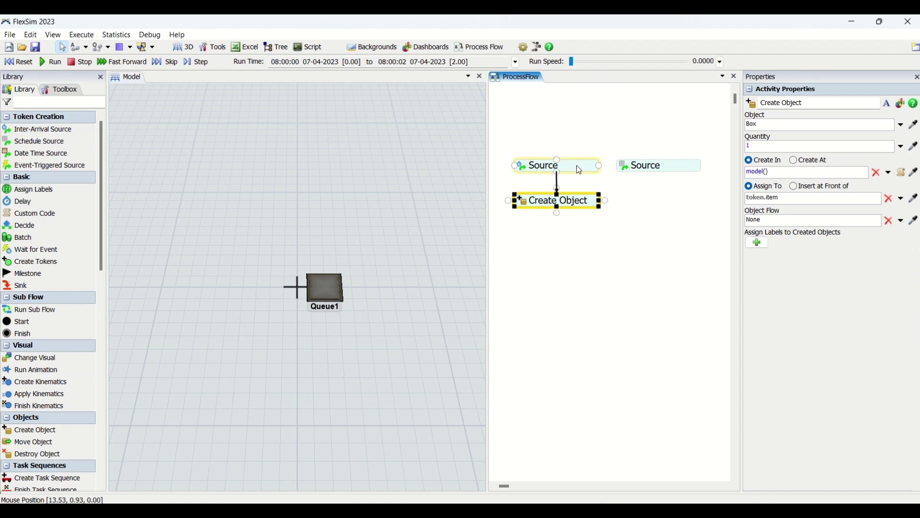
{"action": "left_click", "coordinate": [208, 191]}
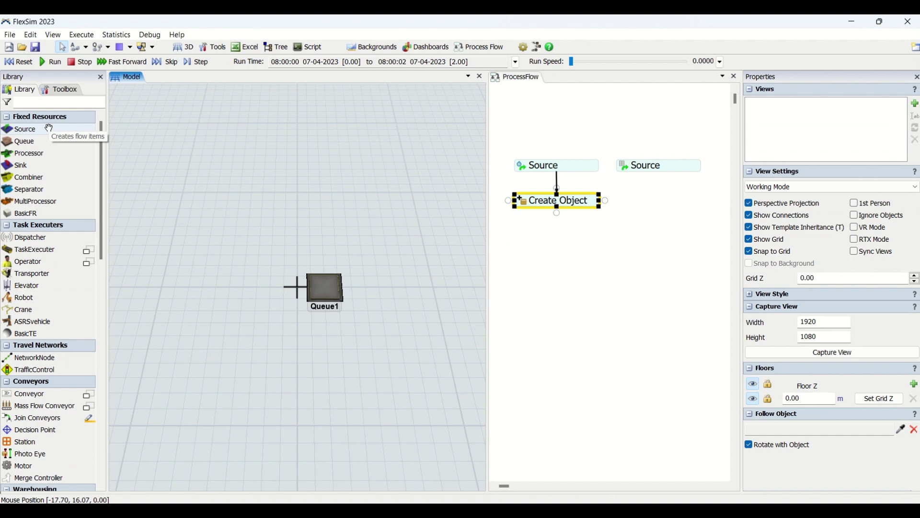
{"action": "left_click", "coordinate": [647, 288]}
- Set the Inter-Arrival Source's inter-arrival time to a constant 2 seconds
{"action": "left_click", "coordinate": [575, 170]}
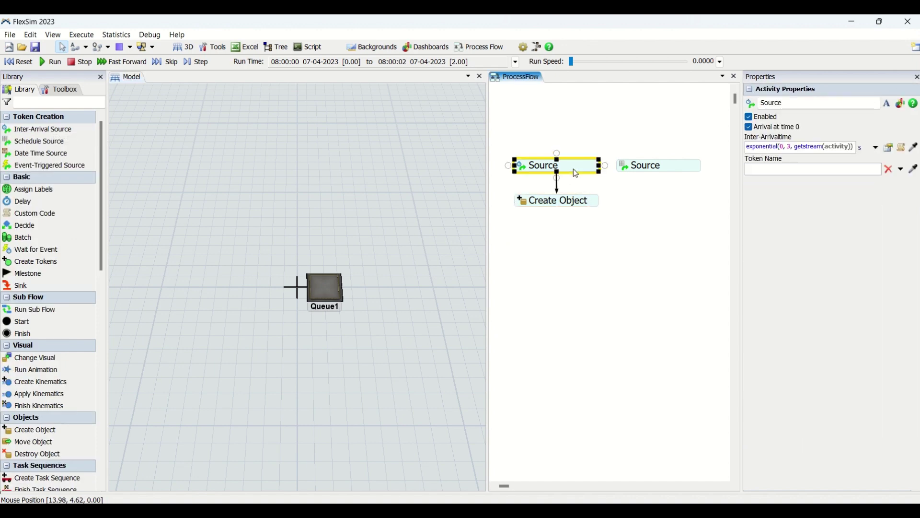
{"action": "left_click", "coordinate": [794, 147]}
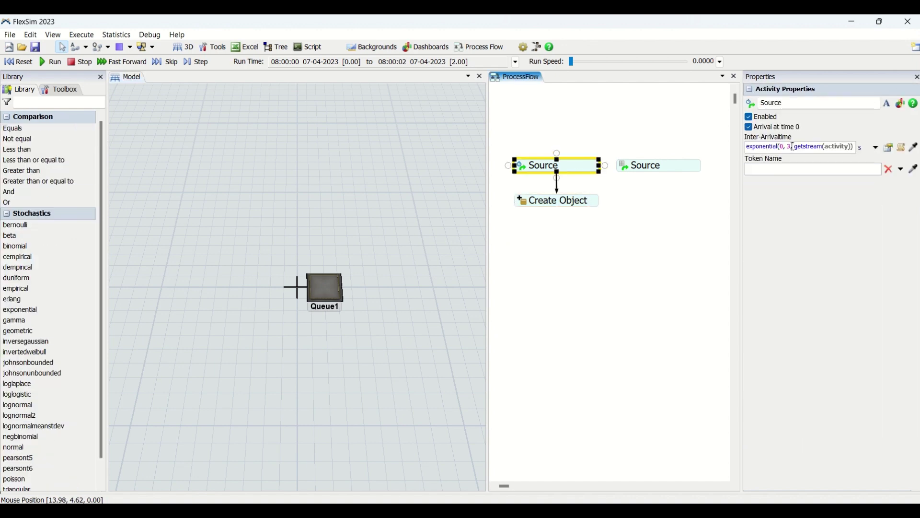
{"action": "key", "text": "ctrl+a"}
{"action": "type", "text": "2"}
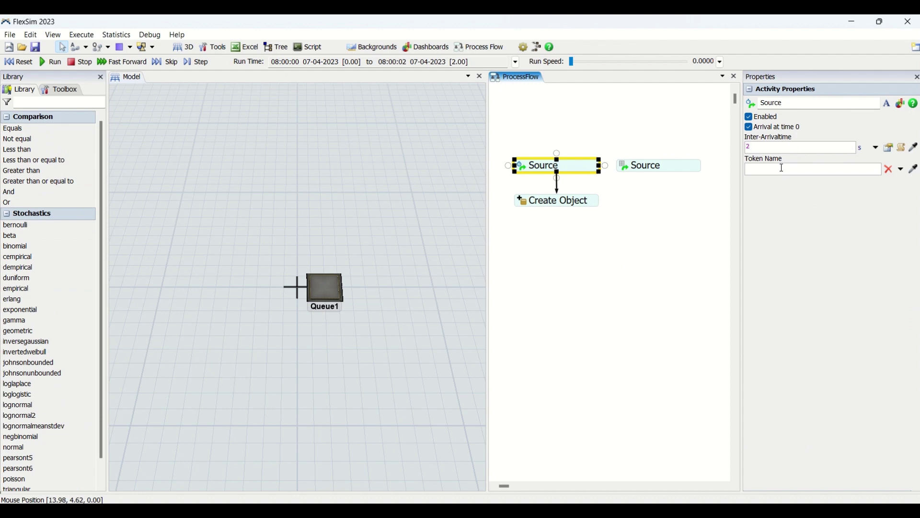
{"action": "left_click", "coordinate": [637, 238]}
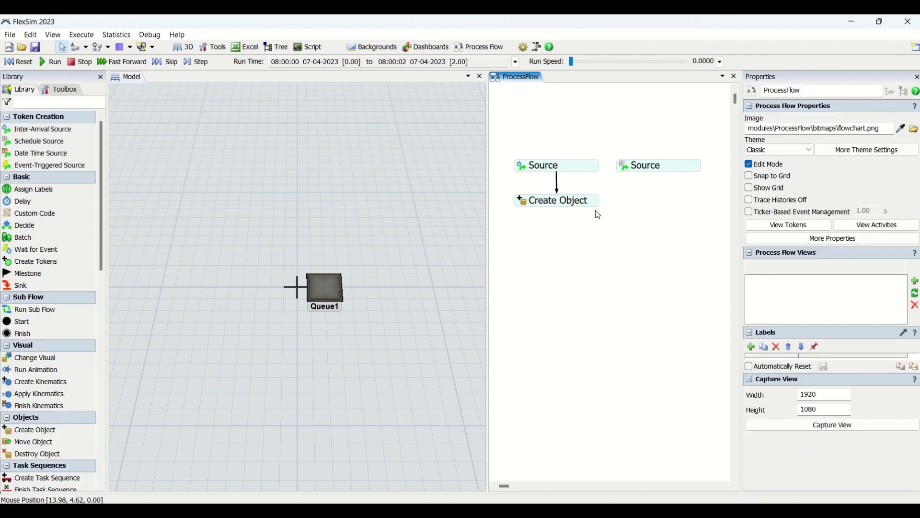
- Make the Create Object activity create its boxes in Queue1 by sampling the queue in the 3D model
{"action": "left_click", "coordinate": [586, 205]}
{"action": "left_click", "coordinate": [914, 173]}
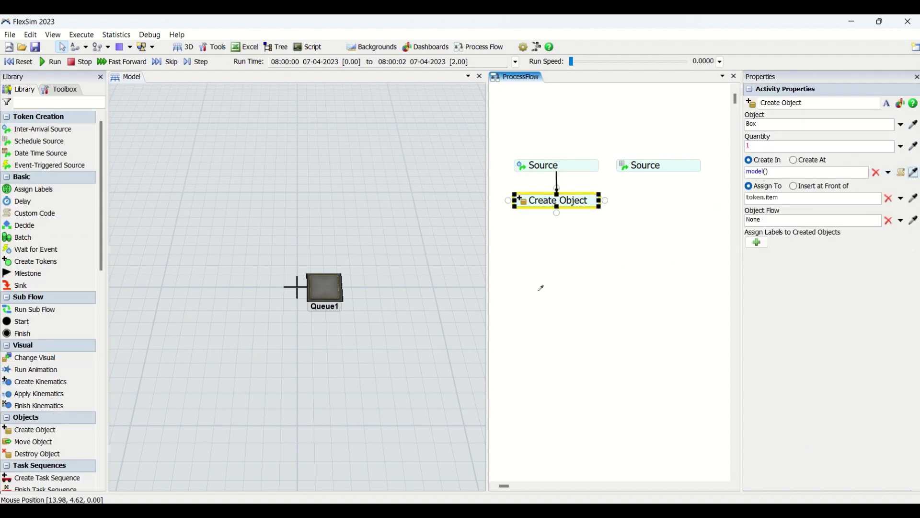
{"action": "left_click", "coordinate": [320, 285]}
{"action": "left_click", "coordinate": [409, 294]}
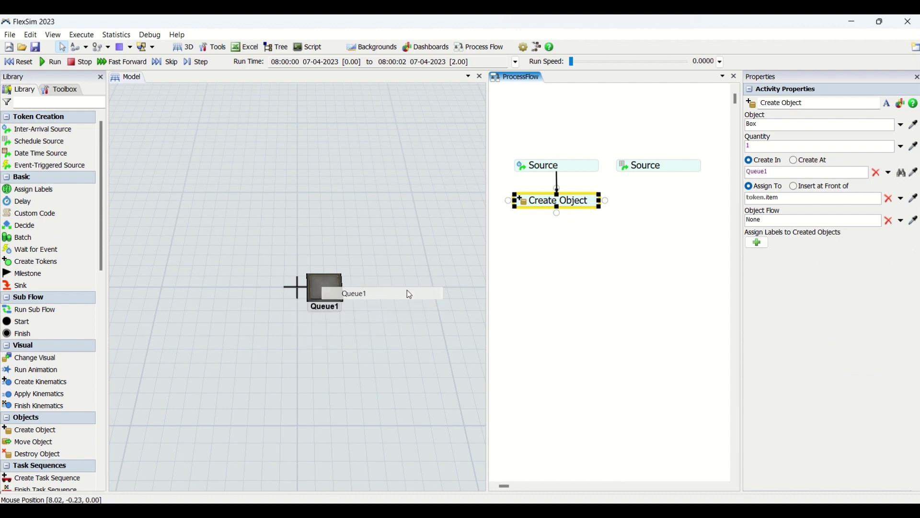
- Add a Sink below the Create Object activity and connect Create Object to it
{"action": "double_click", "coordinate": [527, 260]}
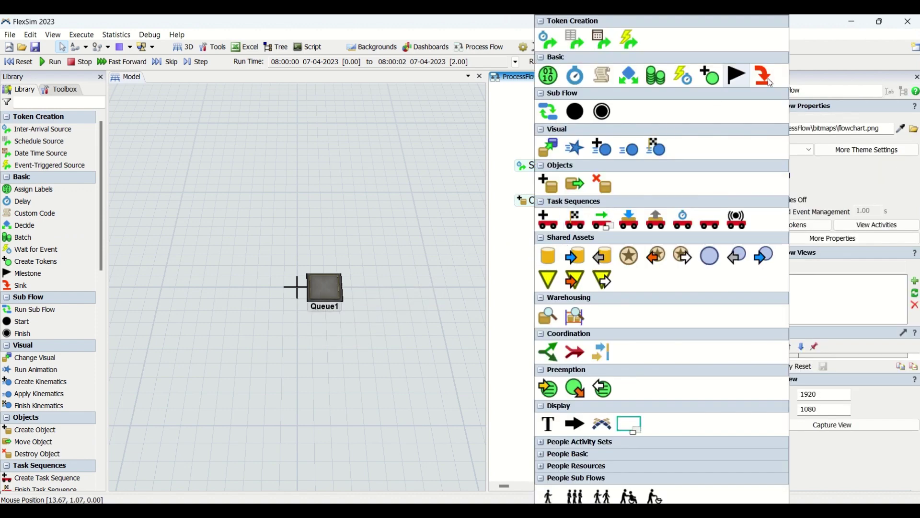
{"action": "left_click", "coordinate": [768, 78]}
{"action": "left_click_drag", "start_coordinate": [582, 262], "coordinate": [561, 210]}
{"action": "left_click", "coordinate": [556, 202]}
{"action": "left_click", "coordinate": [578, 289]}
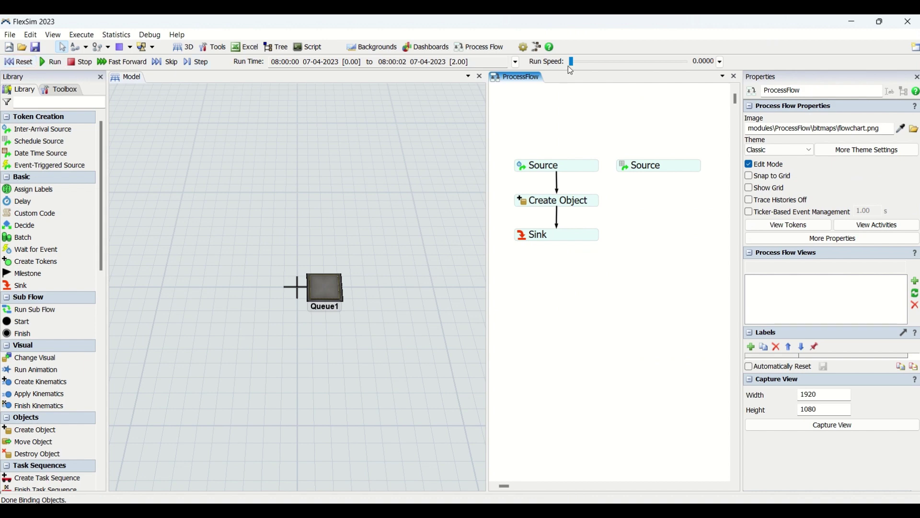
- Run the simulation with the run speed raised to 0.84 and continue it past the 2-second stop time
{"action": "left_click_drag", "start_coordinate": [572, 62], "coordinate": [577, 62]}
{"action": "left_click", "coordinate": [51, 62]}
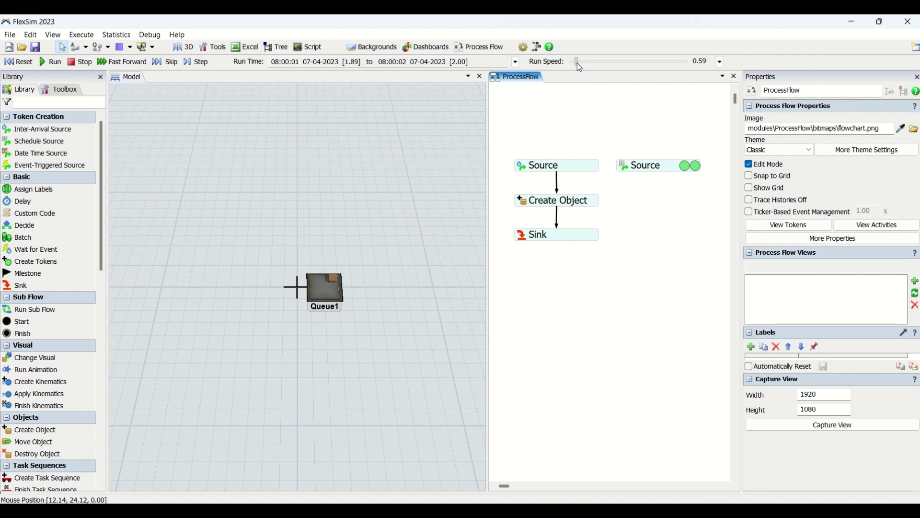
{"action": "left_click_drag", "start_coordinate": [577, 63], "coordinate": [578, 62]}
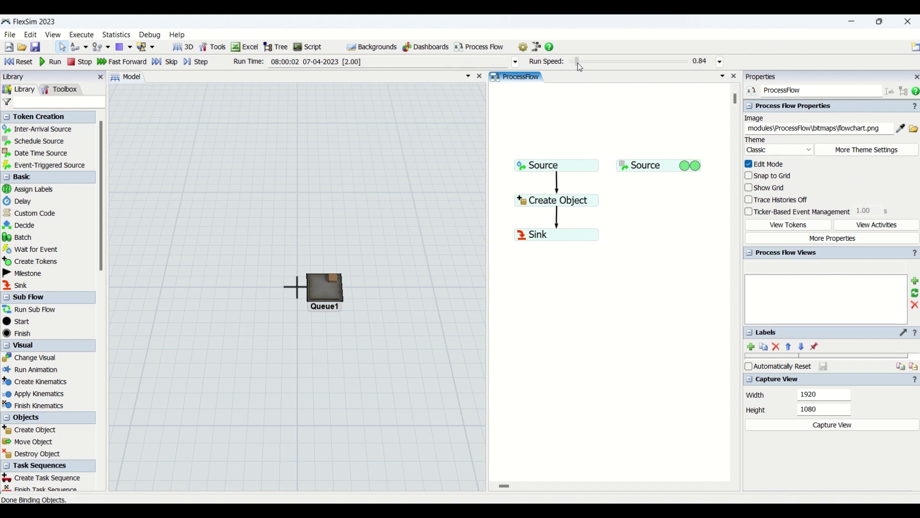
{"action": "left_click", "coordinate": [55, 62]}
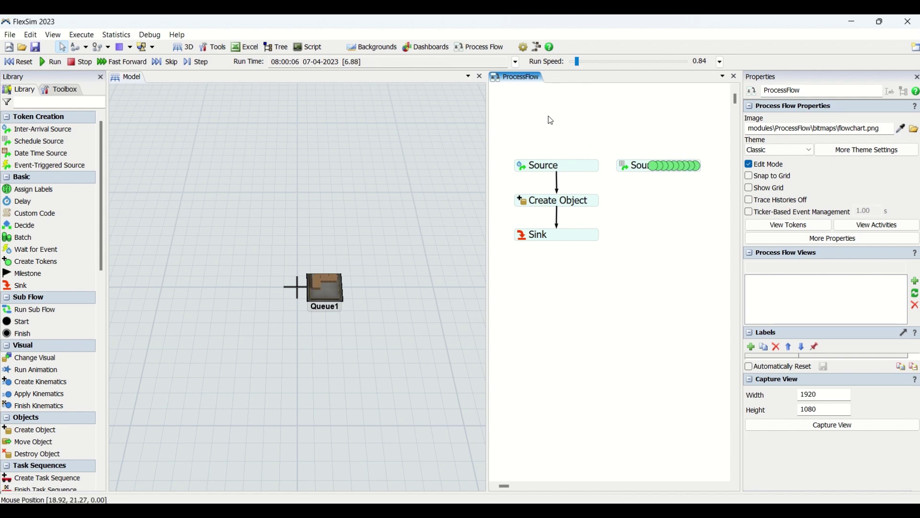
- Check the Inter-Arrival Source's inter-arrival time against the boxes entering the queue, and stop the simulation
{"action": "left_click", "coordinate": [576, 169]}
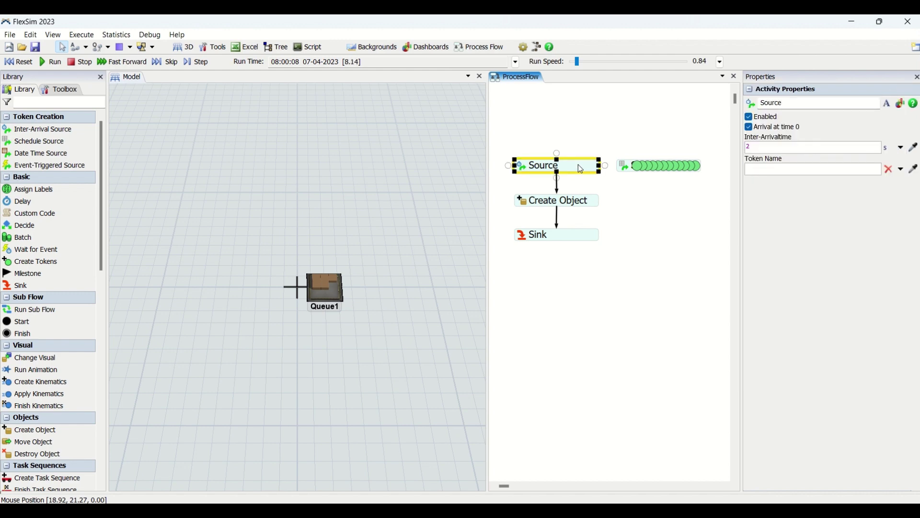
{"action": "left_click", "coordinate": [766, 149]}
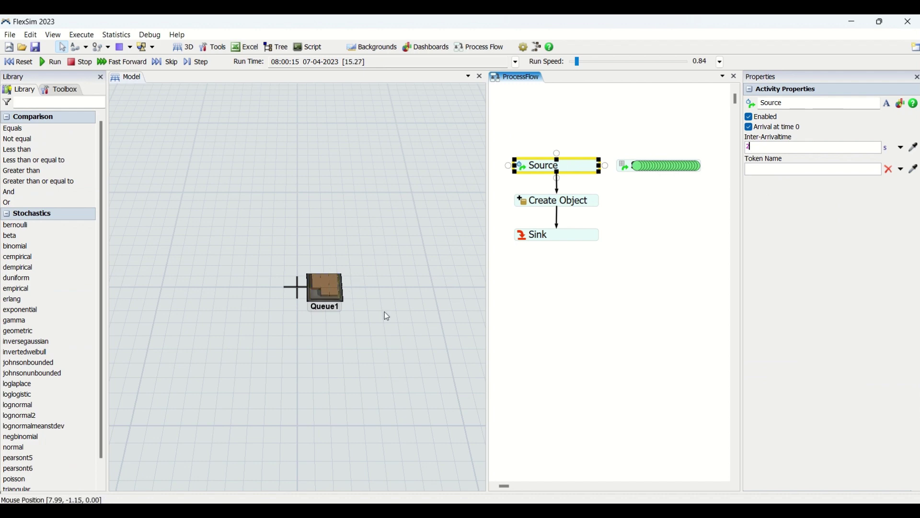
{"action": "left_click", "coordinate": [85, 67]}
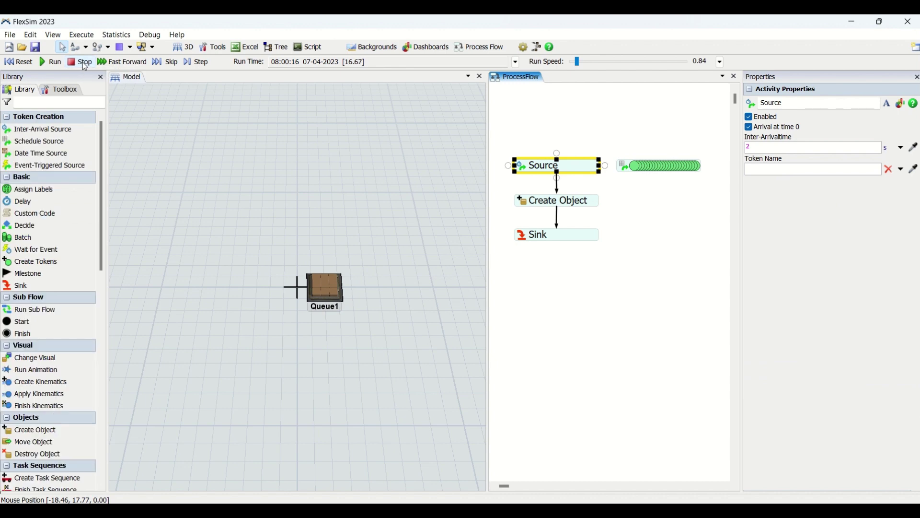
- Examine the newest token's properties at the Schedule Source, and compare with the Inter-Arrival Source's inter-arrival time setting
{"action": "left_click", "coordinate": [636, 168]}
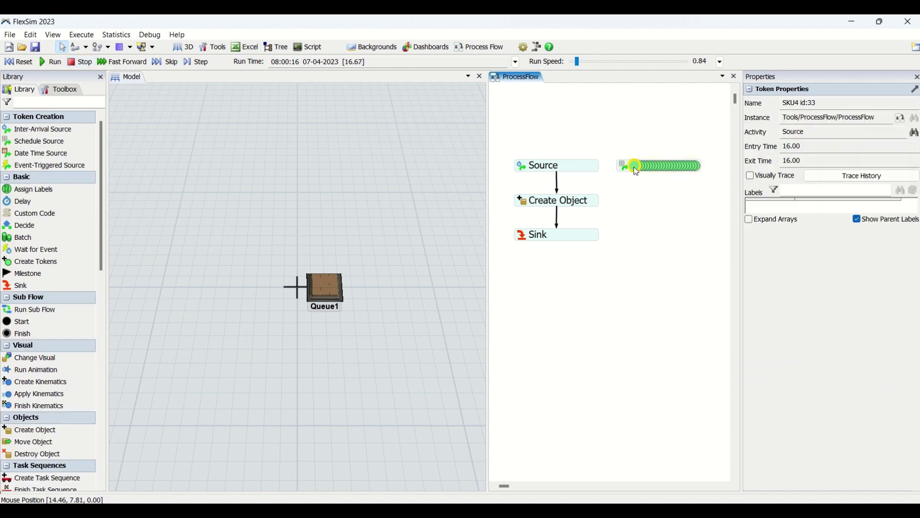
{"action": "left_click", "coordinate": [642, 186]}
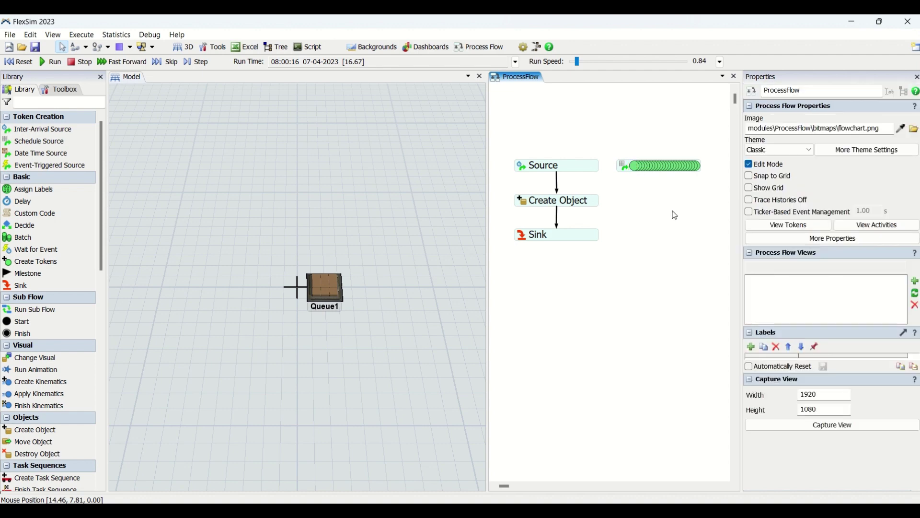
{"action": "left_click", "coordinate": [652, 166]}
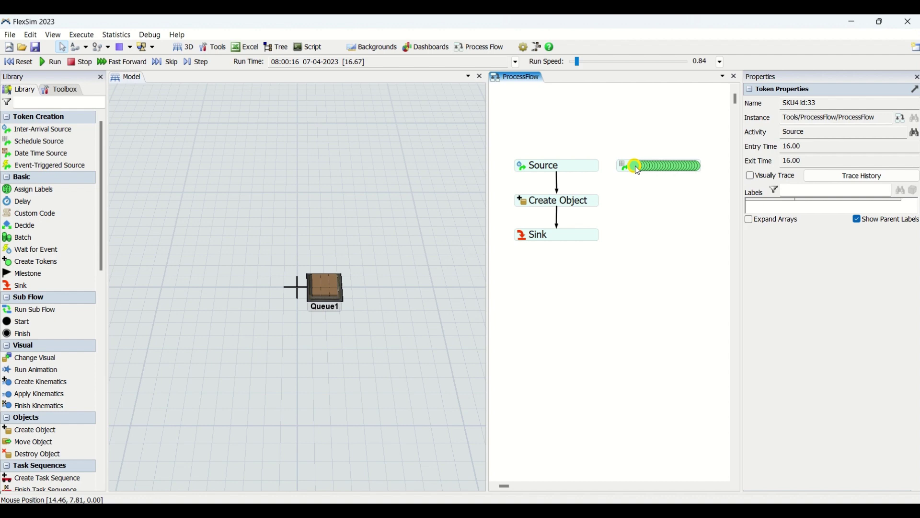
{"action": "left_click", "coordinate": [639, 211]}
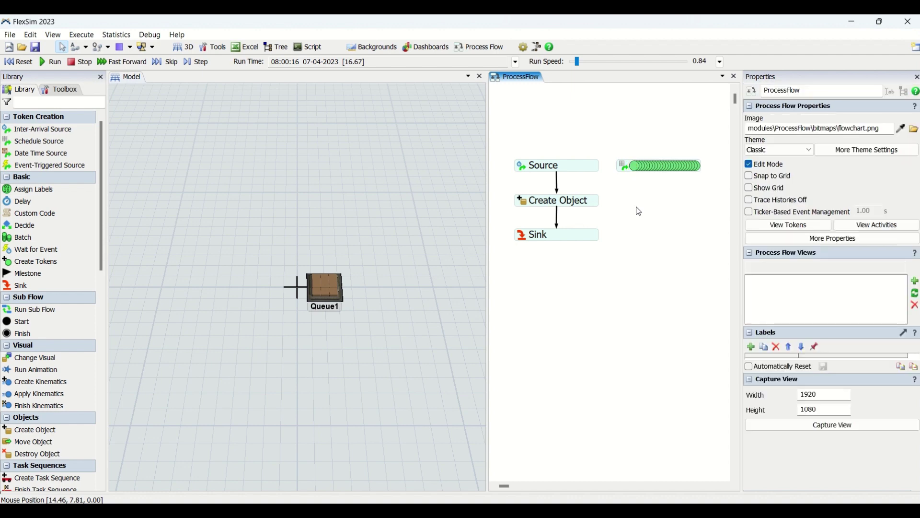
{"action": "left_click", "coordinate": [579, 164]}
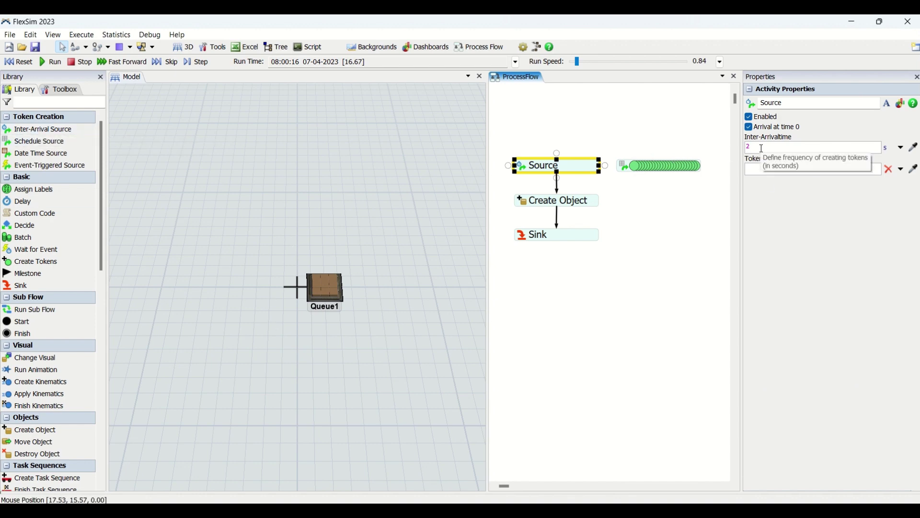
{"action": "left_click", "coordinate": [658, 214]}
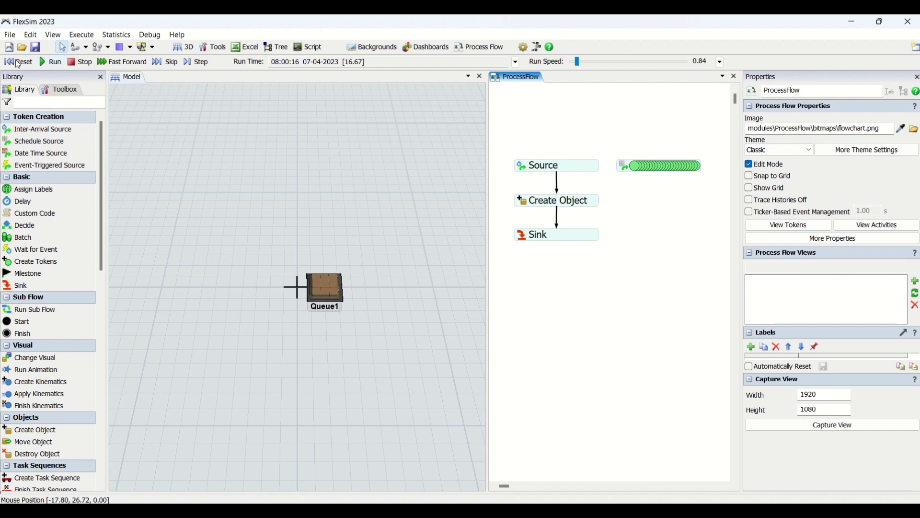
- Reset the model and delete the connector between the Inter-Arrival Source and Create Object
{"action": "left_click", "coordinate": [17, 61]}
{"action": "left_click", "coordinate": [645, 165]}
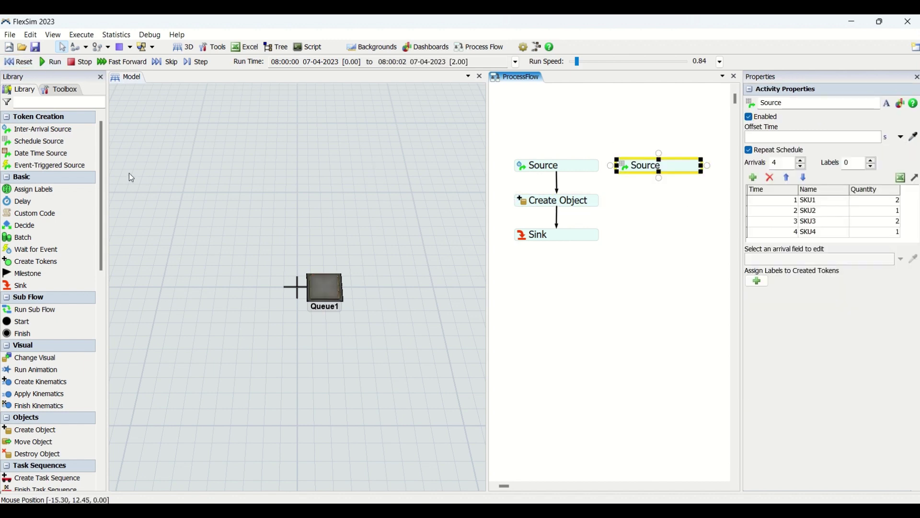
{"action": "left_click", "coordinate": [558, 185]}
{"action": "left_click", "coordinate": [613, 189]}
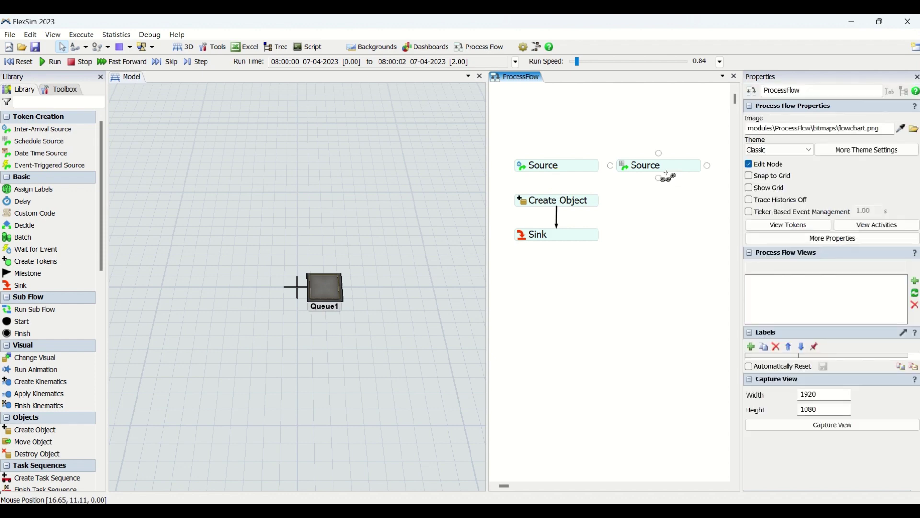
- Connect the Schedule Source to the Create Object activity, and check the Create Object and Sink activities
{"action": "left_click", "coordinate": [645, 165]}
{"action": "left_click_drag", "start_coordinate": [664, 173], "coordinate": [599, 191]}
{"action": "left_click_drag", "start_coordinate": [562, 193], "coordinate": [559, 194]}
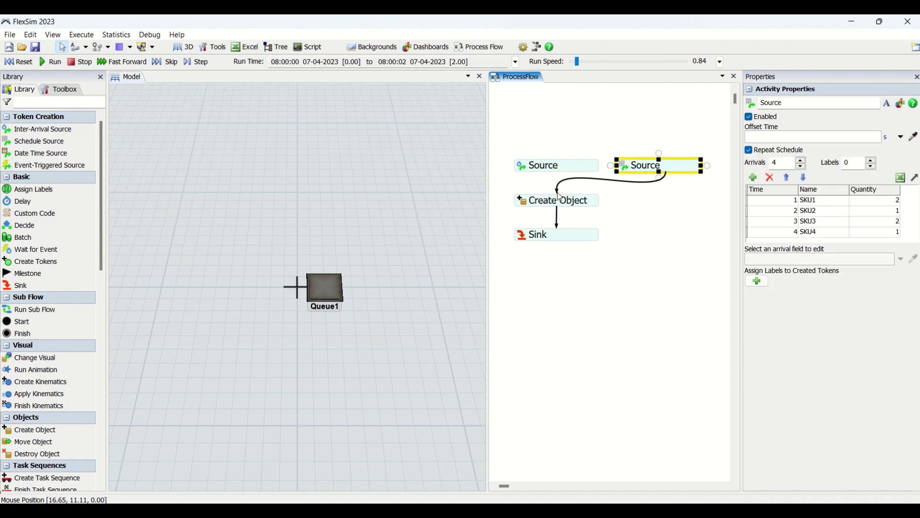
{"action": "left_click", "coordinate": [571, 204]}
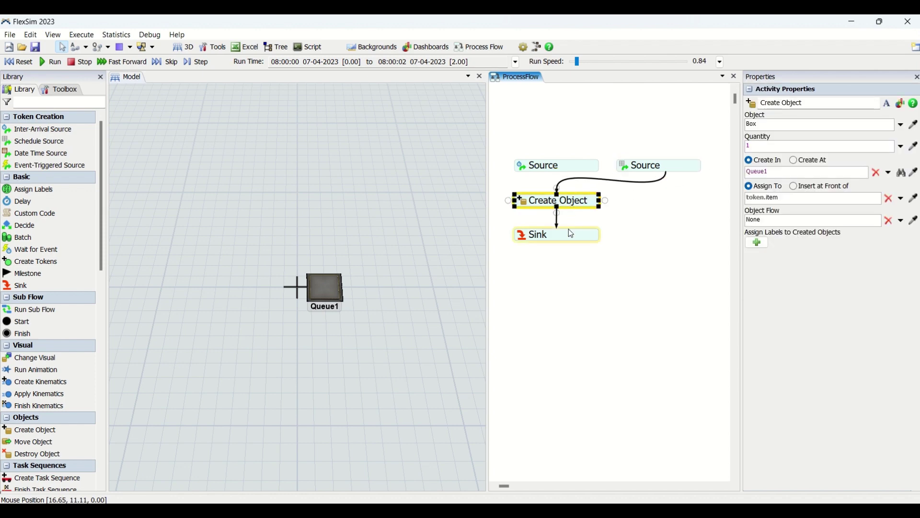
{"action": "left_click", "coordinate": [568, 235]}
{"action": "left_click", "coordinate": [579, 199]}
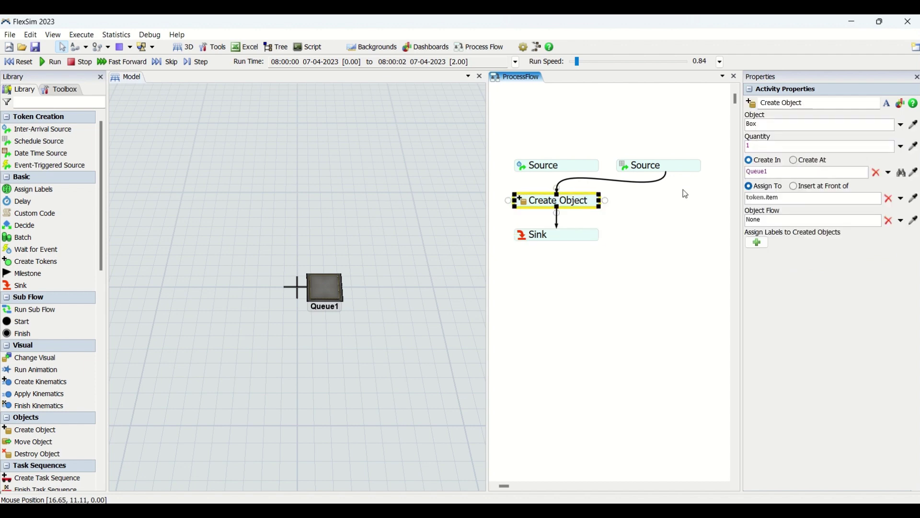
- Set the Schedule Source's offset time to 0 s
{"action": "left_click", "coordinate": [666, 163]}
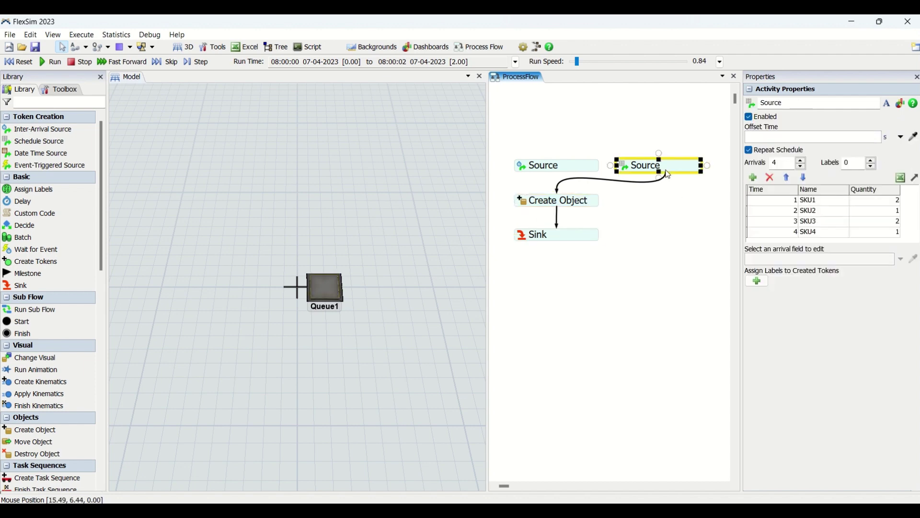
{"action": "left_click", "coordinate": [784, 138]}
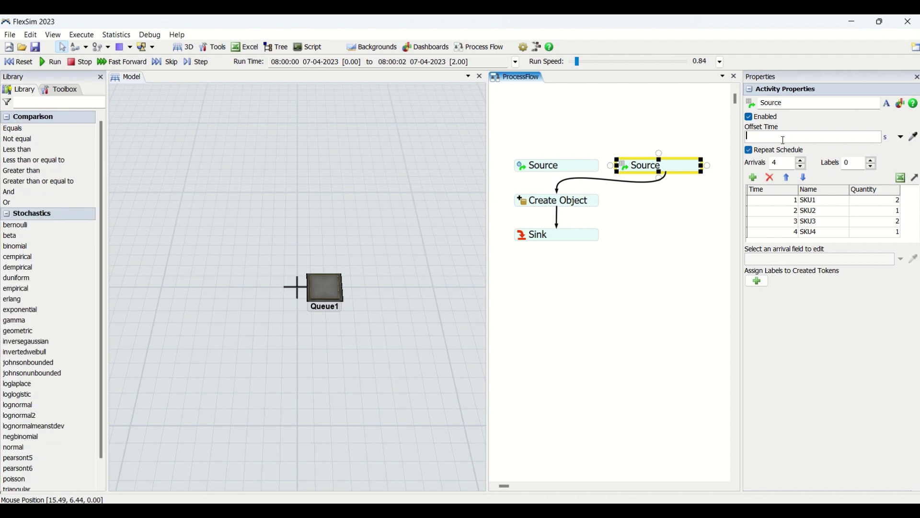
{"action": "type", "text": "0"}
{"action": "left_click", "coordinate": [669, 265]}
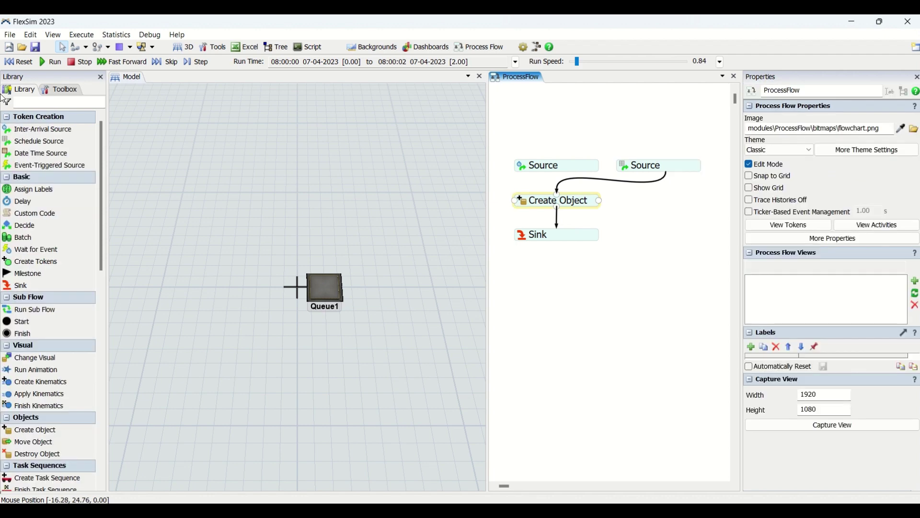
- Set the simulation's stop time to 2.1 seconds
{"action": "left_click", "coordinate": [516, 62]}
{"action": "left_click_drag", "start_coordinate": [551, 164], "coordinate": [524, 168]}
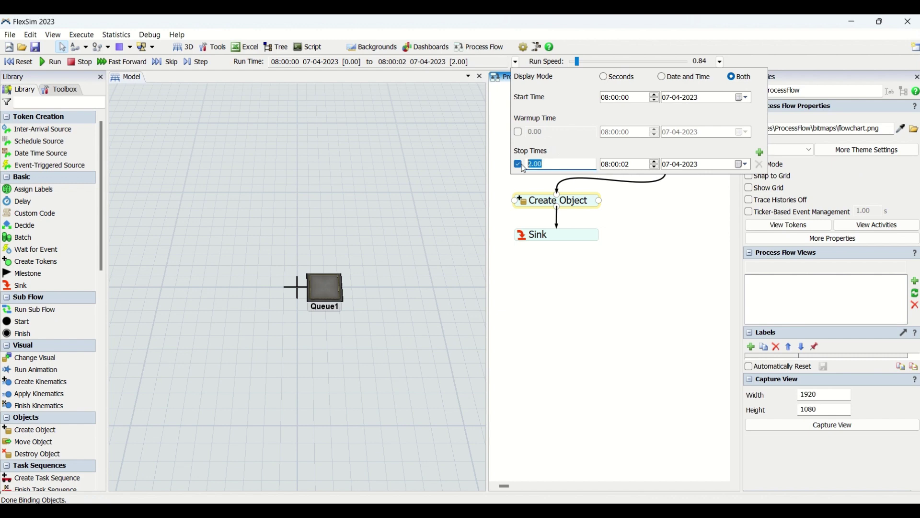
{"action": "type", "text": "2."}
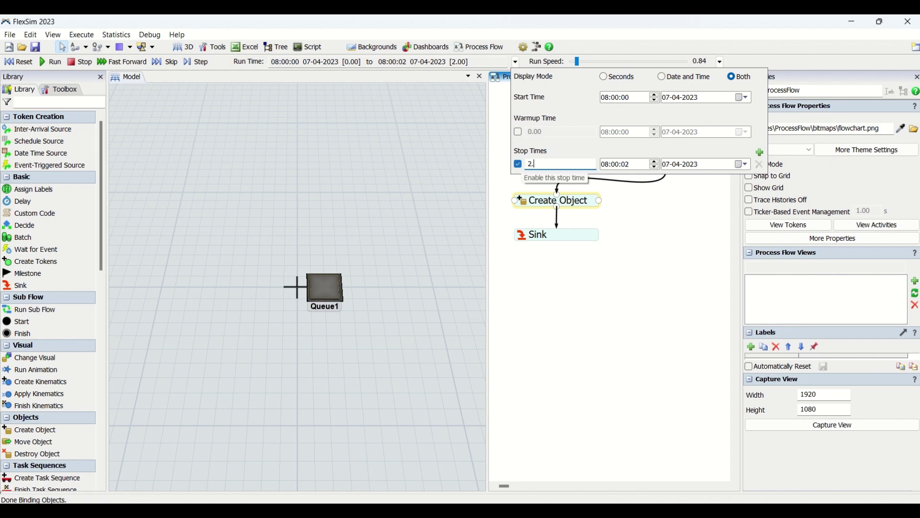
{"action": "type", "text": "1"}
{"action": "key", "text": "Return"}
- Review the Schedule Source's arrival quantities, and run the simulation with the run speed raised to 4.25
{"action": "double_click", "coordinate": [647, 166]}
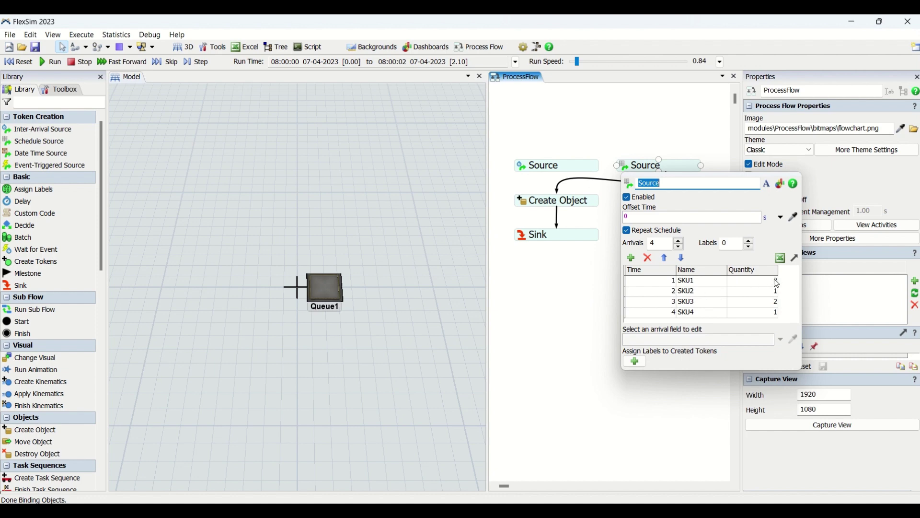
{"action": "left_click", "coordinate": [777, 291]}
{"action": "type", "text": "1"}
{"action": "key", "text": "Return"}
{"action": "left_click", "coordinate": [50, 63]}
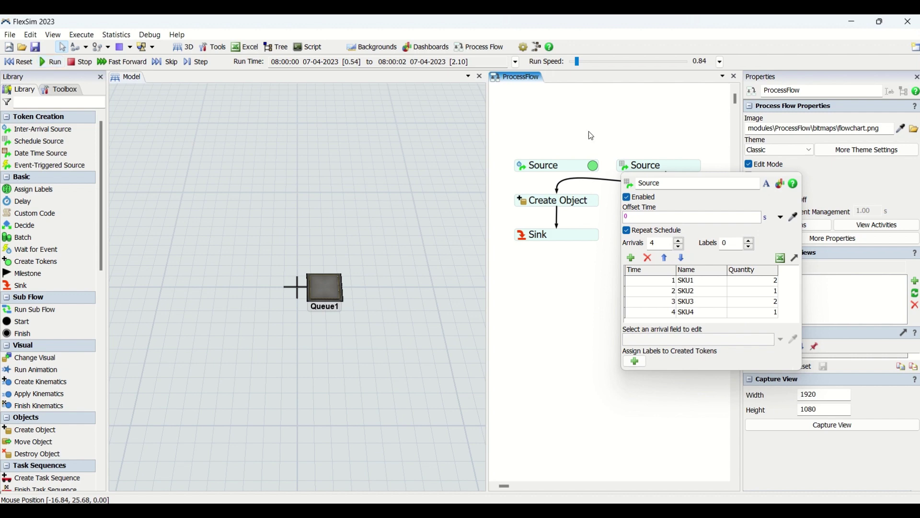
{"action": "left_click", "coordinate": [606, 115]}
{"action": "mouse_move", "coordinate": [577, 62]}
{"action": "left_mouse_down"}
{"action": "mouse_move", "coordinate": [586, 63]}
{"action": "mouse_move", "coordinate": [576, 63]}
{"action": "left_mouse_up"}
- Reset the model and set the Schedule Source's offset time to 5 s
{"action": "left_click", "coordinate": [621, 165]}
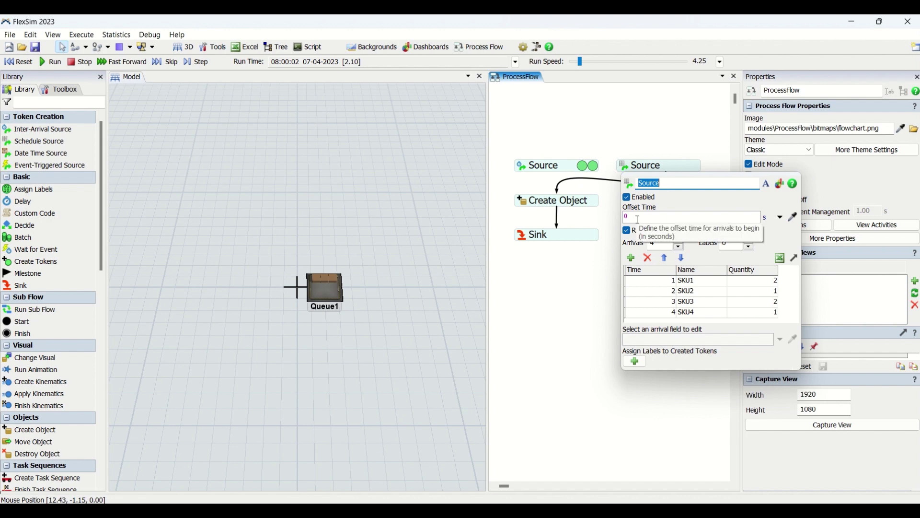
{"action": "left_click", "coordinate": [24, 62]}
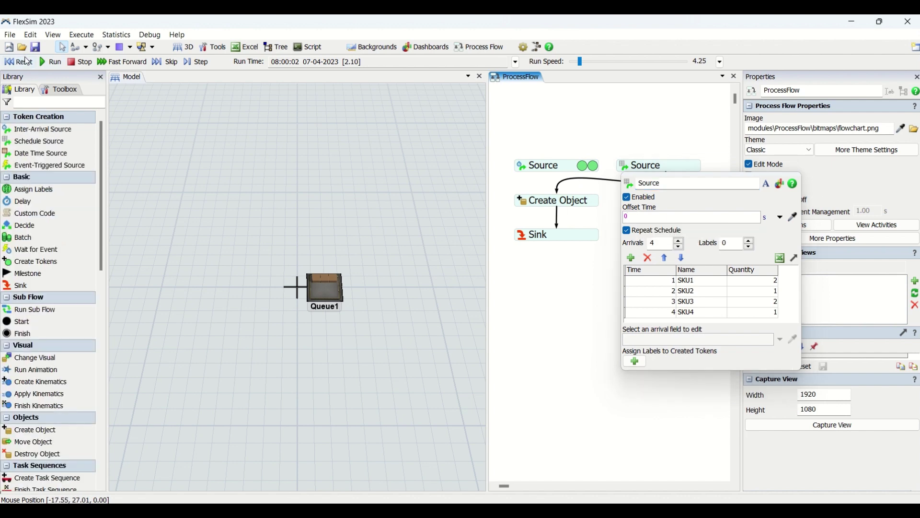
{"action": "left_click", "coordinate": [649, 217]}
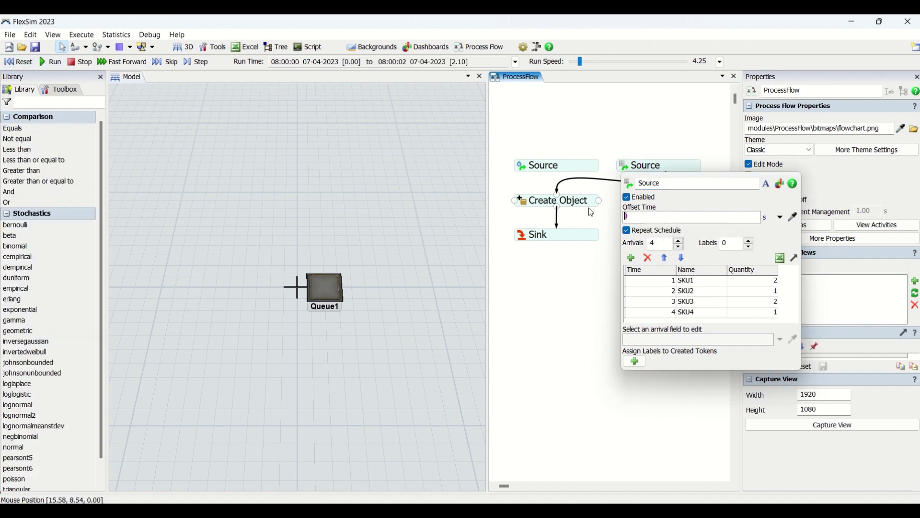
{"action": "type", "text": "5"}
{"action": "left_click", "coordinate": [586, 298]}
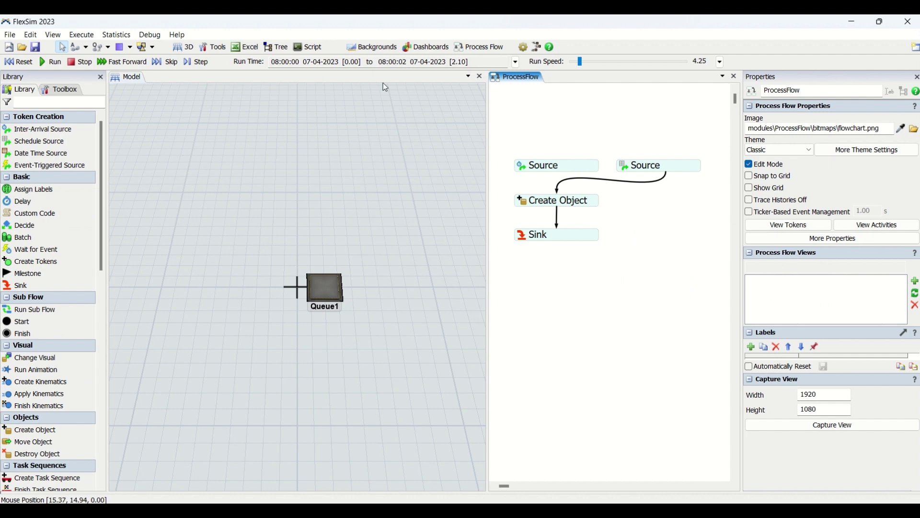
- Set the simulation's stop time to 7.1 seconds and reset the model
{"action": "left_click", "coordinate": [7, 64]}
{"action": "left_click", "coordinate": [516, 62]}
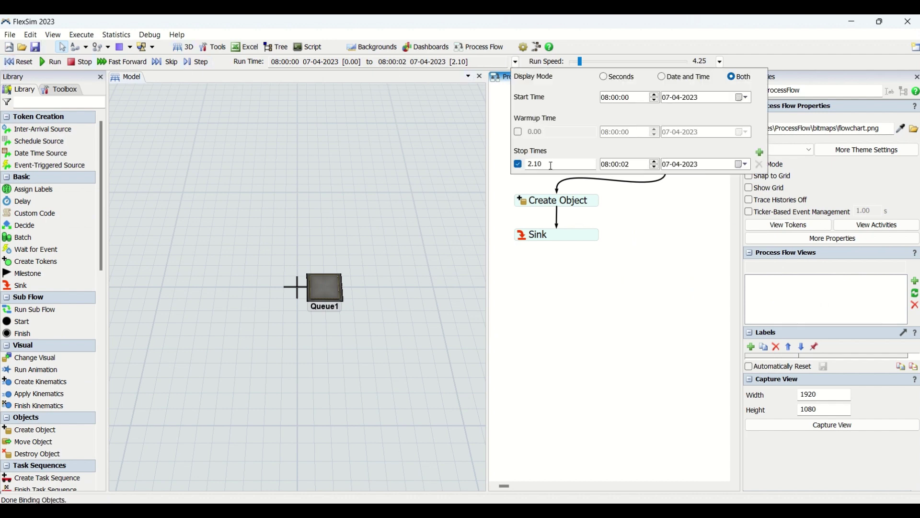
{"action": "left_click_drag", "start_coordinate": [551, 165], "coordinate": [512, 166]}
{"action": "type", "text": "7.1"}
{"action": "left_click", "coordinate": [560, 303]}
{"action": "left_click", "coordinate": [10, 62]}
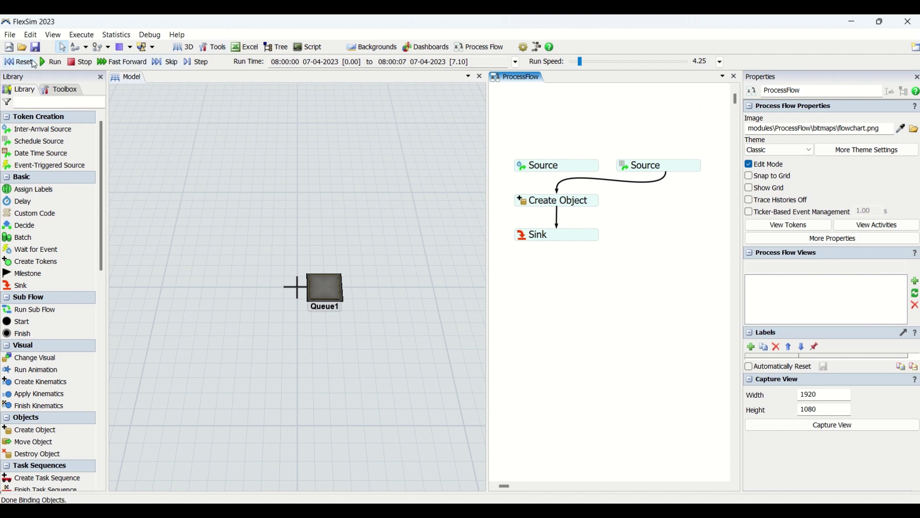
- Run the simulation with the run speed raised to 75.83, and check Queue1's content against the Schedule Source's offset time and arrivals
{"action": "left_click", "coordinate": [50, 62]}
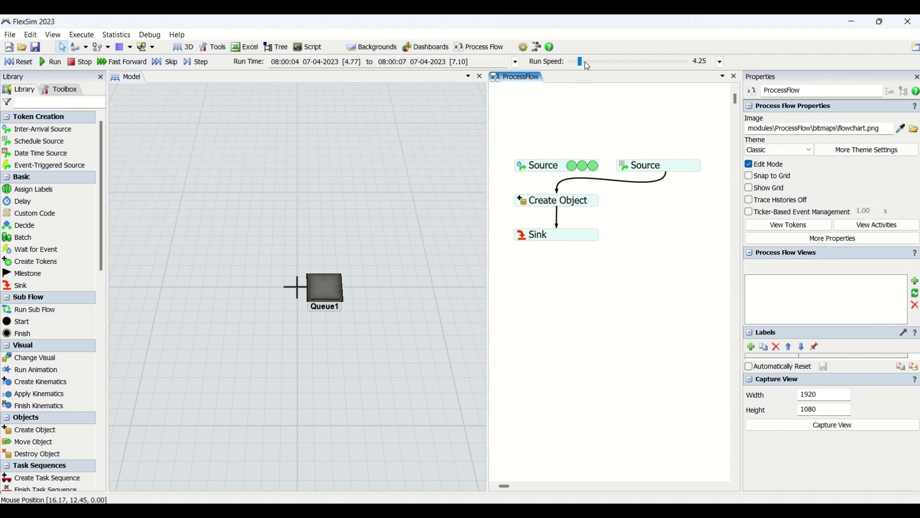
{"action": "left_click_drag", "start_coordinate": [581, 61], "coordinate": [589, 65]}
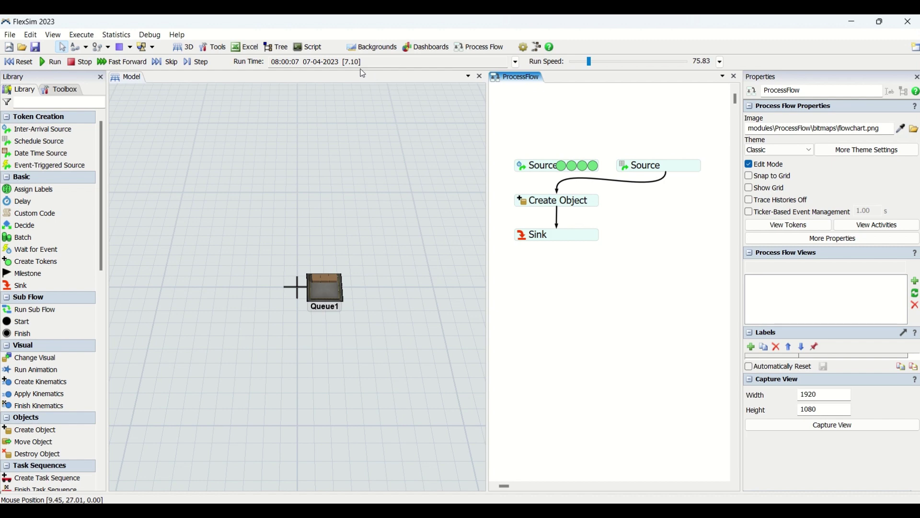
{"action": "left_click", "coordinate": [326, 297]}
{"action": "left_click", "coordinate": [323, 294]}
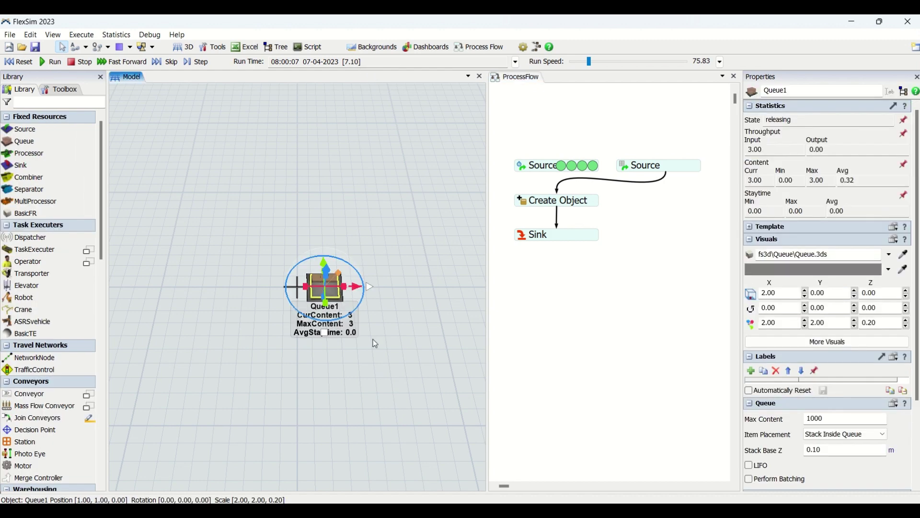
{"action": "left_click", "coordinate": [655, 159]}
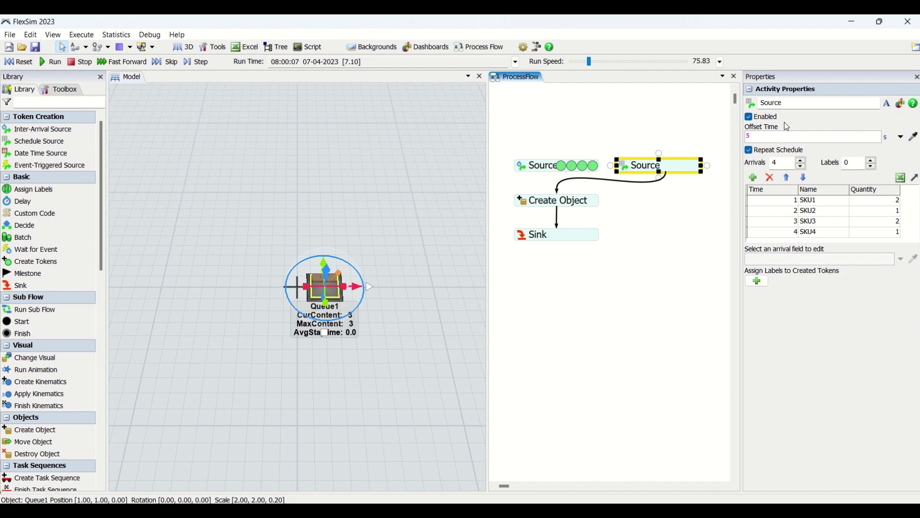
{"action": "left_click", "coordinate": [667, 272]}
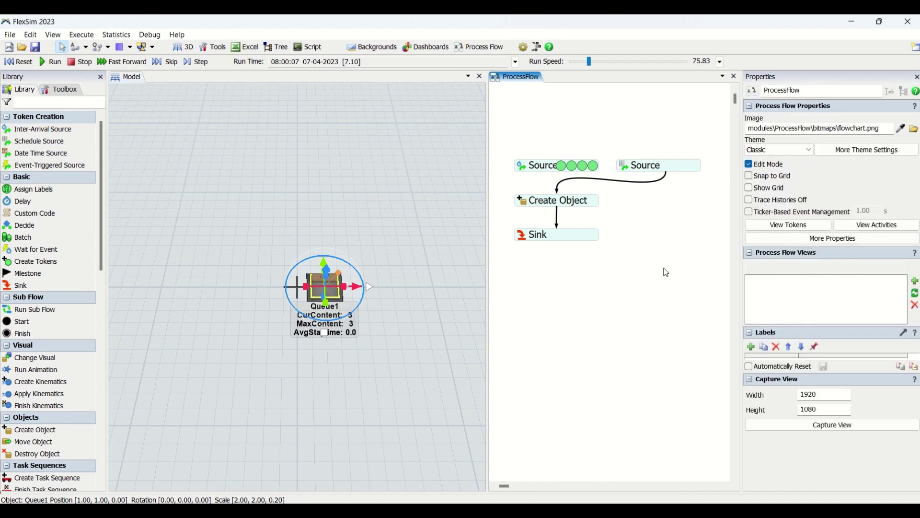